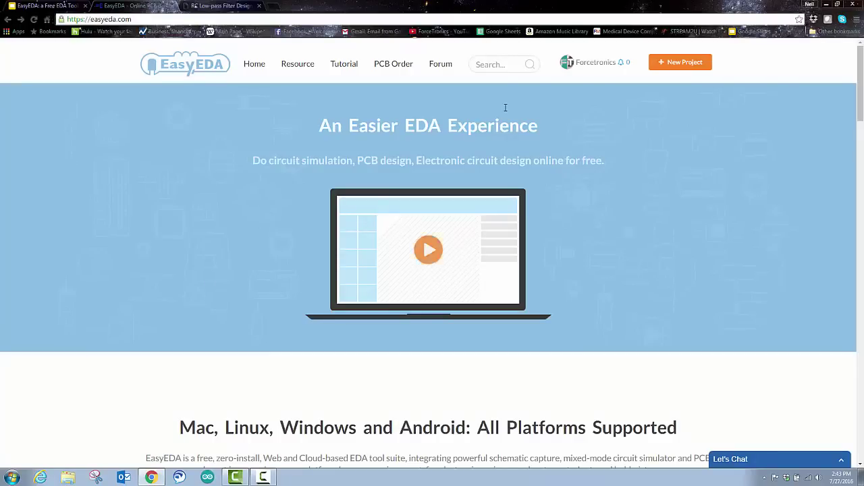
Step: Open the account options menu on the EasyEDA home page
left_click(589, 63)
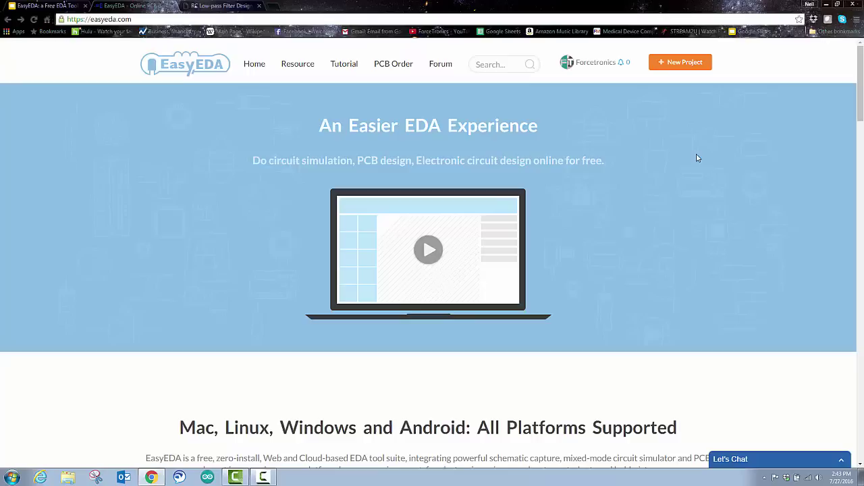
Step: Start a new project and show its blank New Schematic canvas, with the libs panel back at Supply Flag
left_click(678, 67)
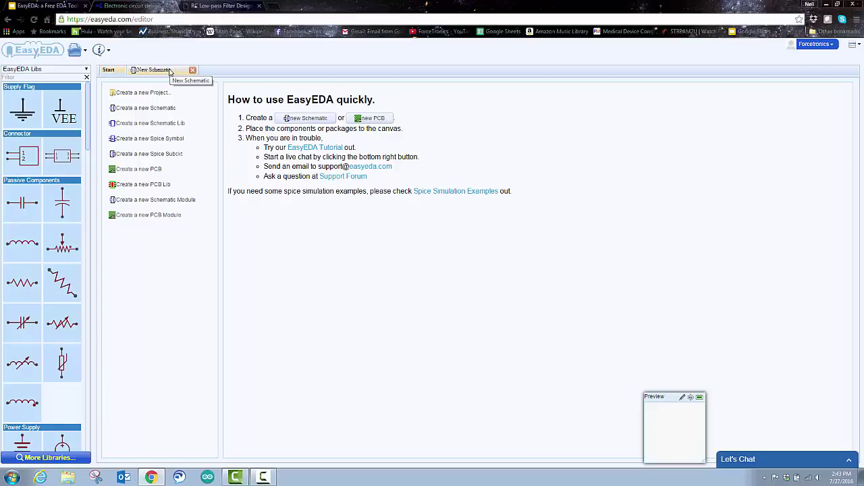
left_click(169, 71)
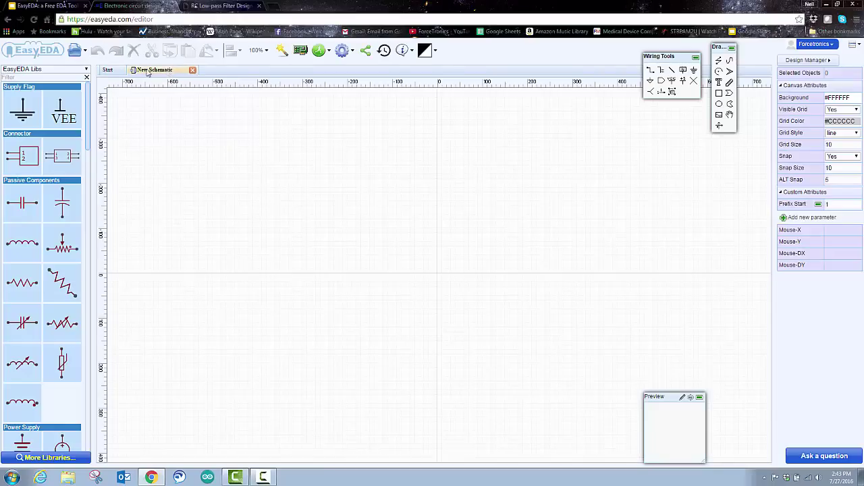
left_click(109, 70)
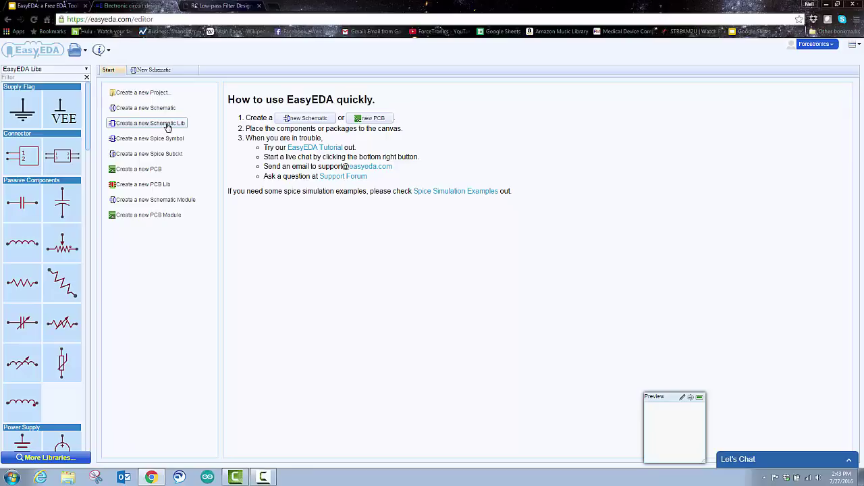
left_click(165, 73)
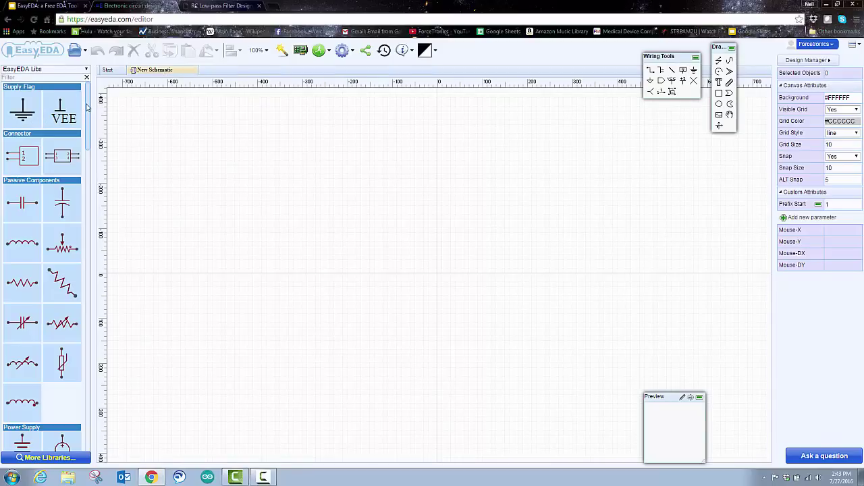
scroll(71, 226, "down", 9)
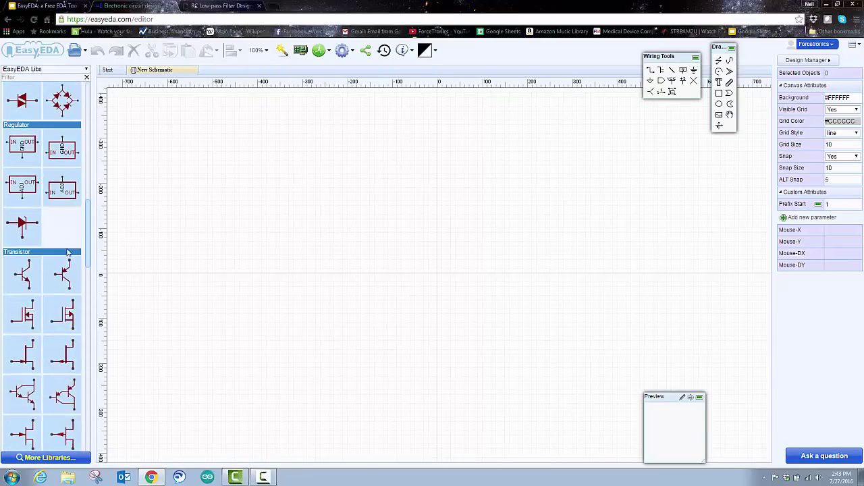
scroll(68, 252, "down", 12)
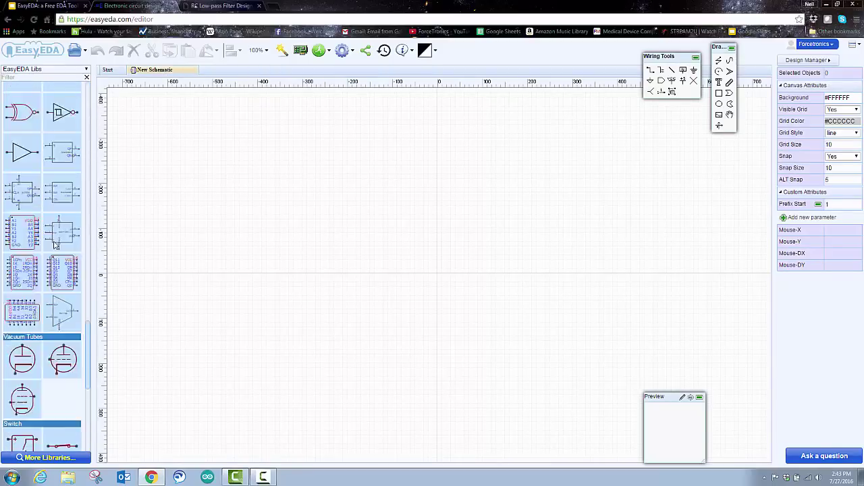
scroll(56, 244, "up", 18)
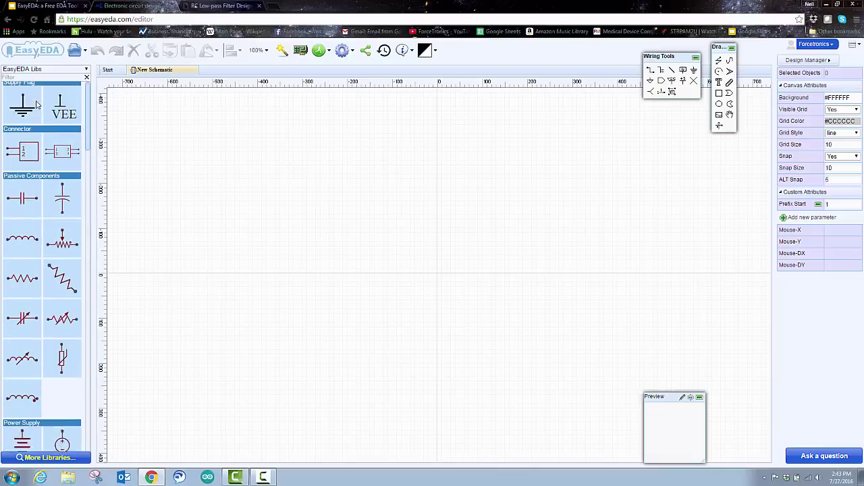
scroll(37, 104, "up", 1)
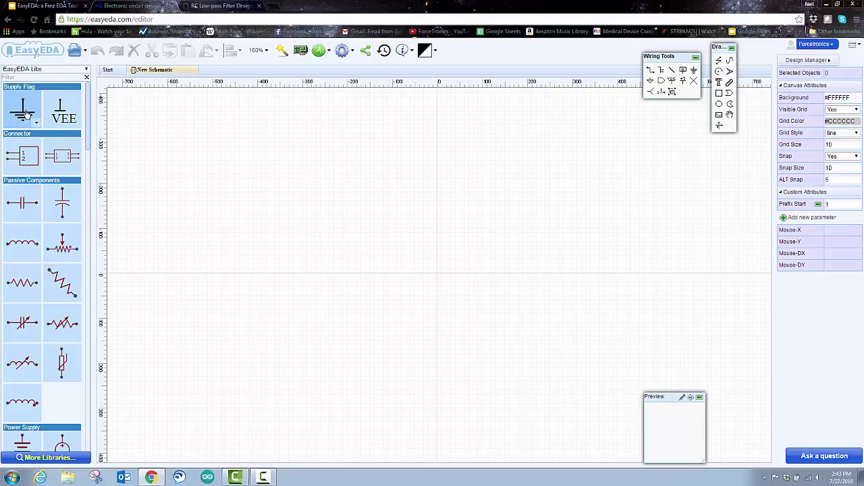
Step: Place two ground symbols side by side on the schematic
left_click(20, 116)
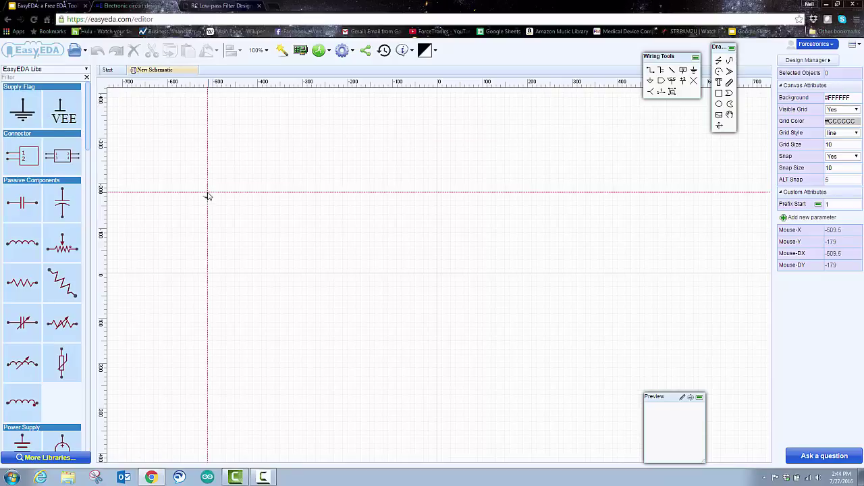
left_click(266, 276)
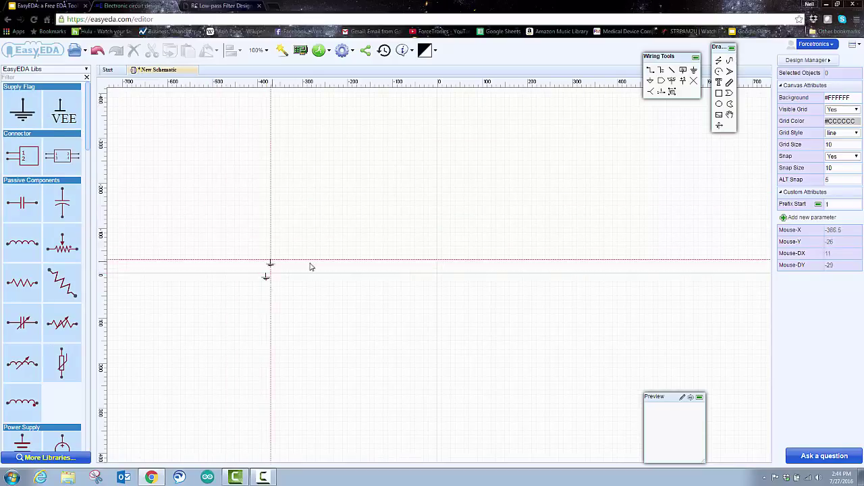
left_click(361, 277)
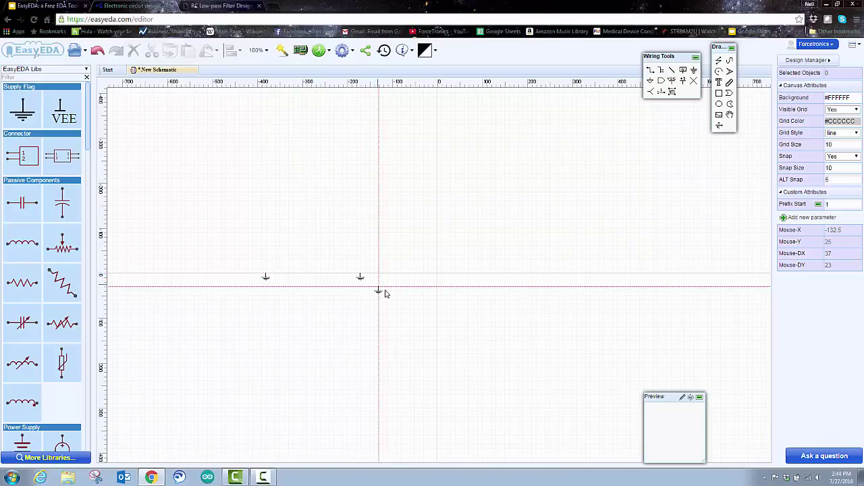
key("Escape")
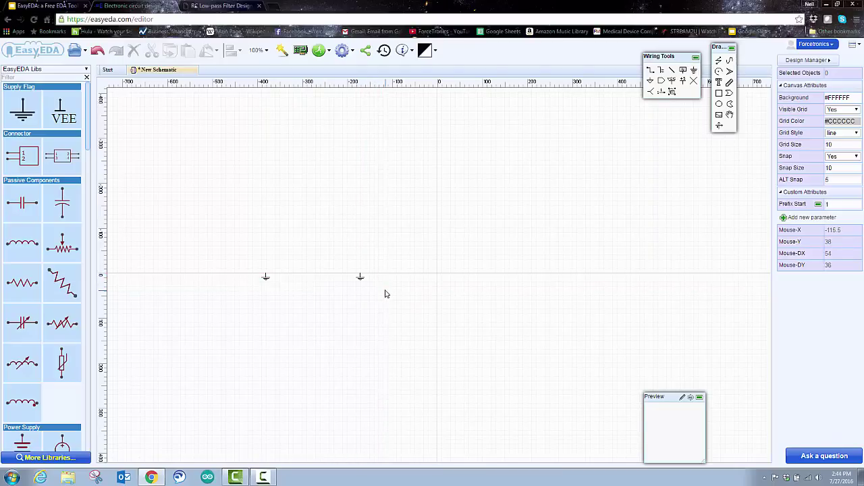
Step: Place voltage source V1 above the left ground
scroll(386, 293, "up", 5)
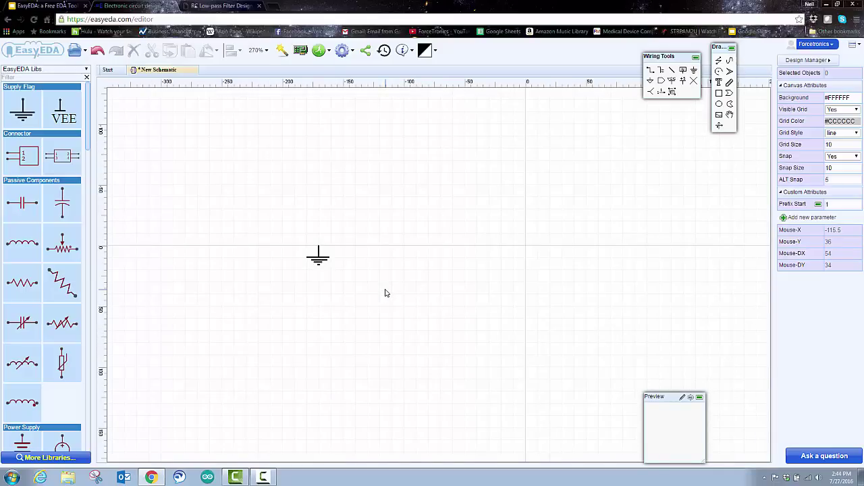
scroll(386, 293, "up", 3)
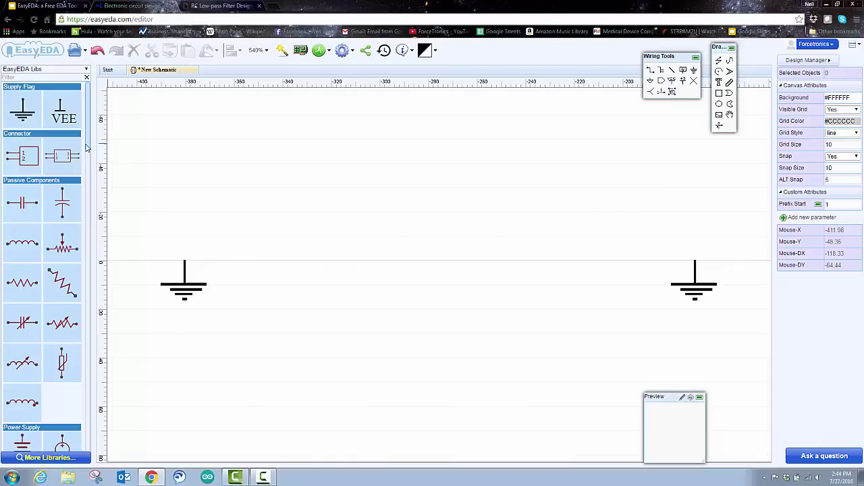
scroll(82, 177, "down", 3)
scroll(82, 177, "down", 1)
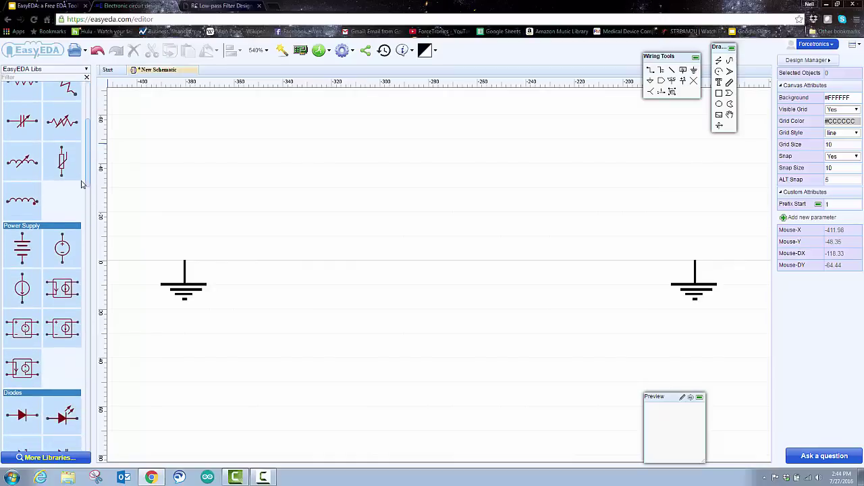
left_click(57, 262)
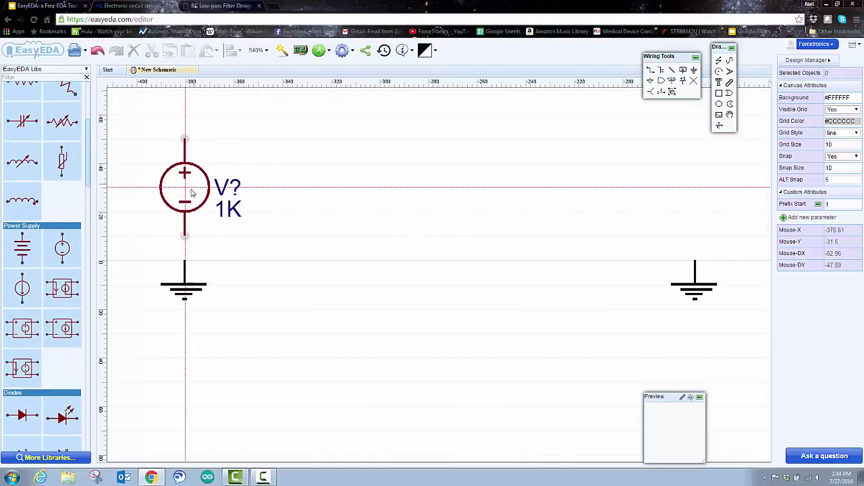
left_click(191, 228)
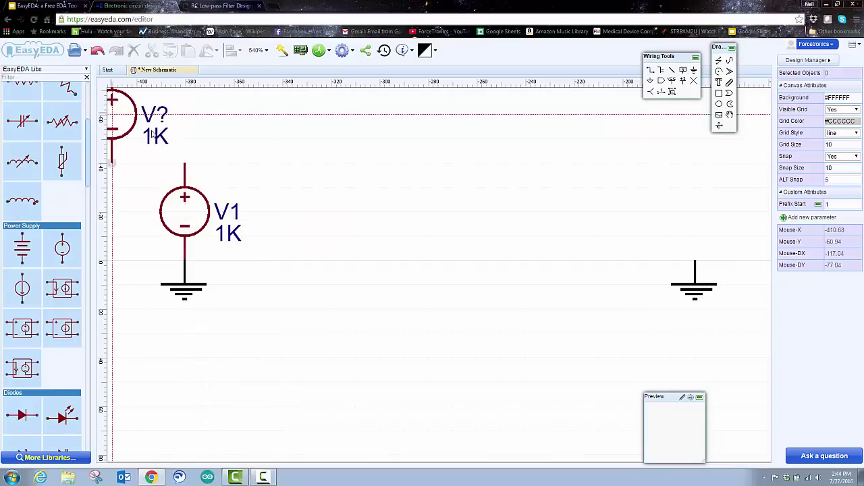
key("Escape")
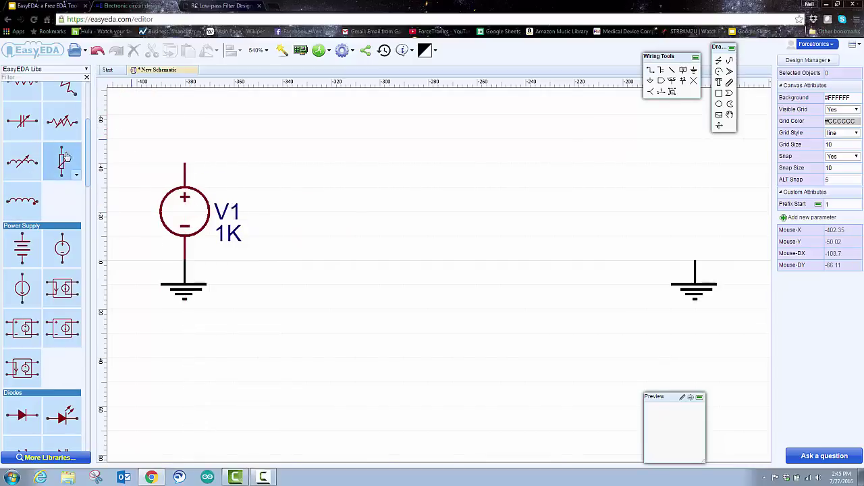
Step: Place resistor R1 near the top and capacitor C1 above the right ground
scroll(85, 154, "up", 3)
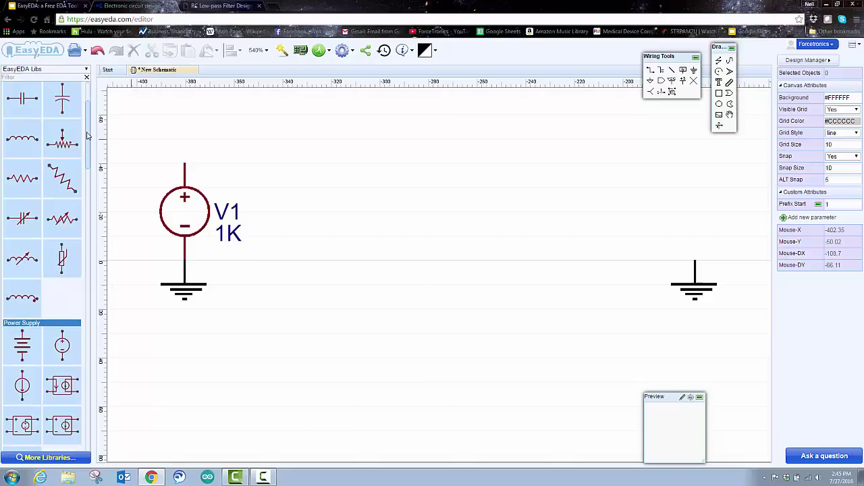
left_click(34, 167)
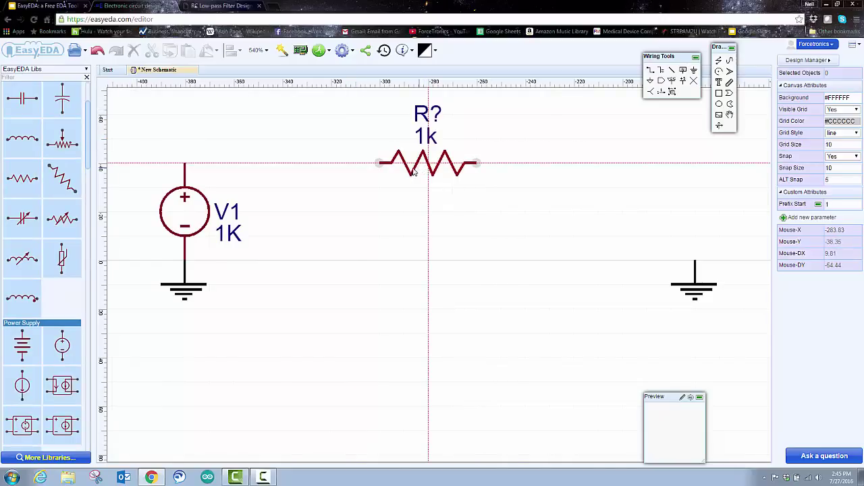
left_click(409, 171)
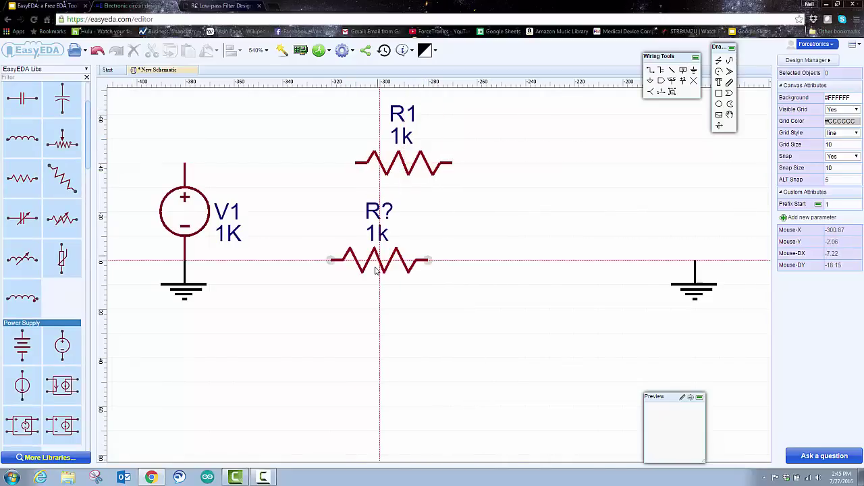
key("Escape")
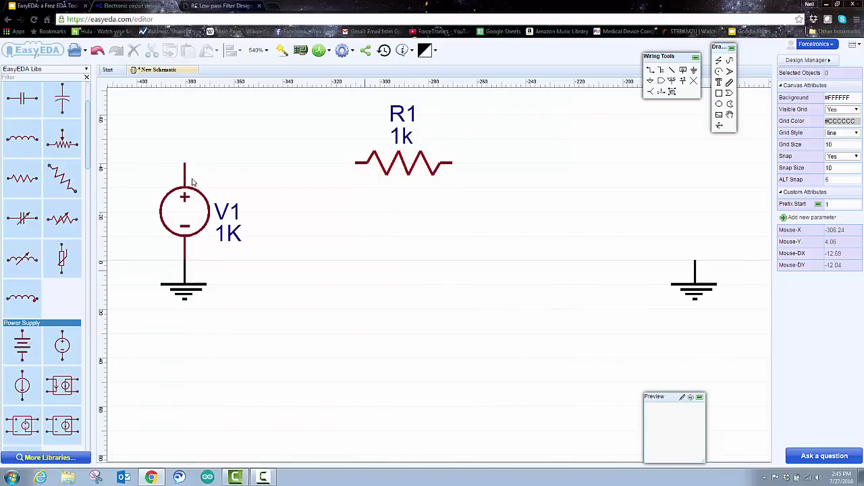
left_click(68, 102)
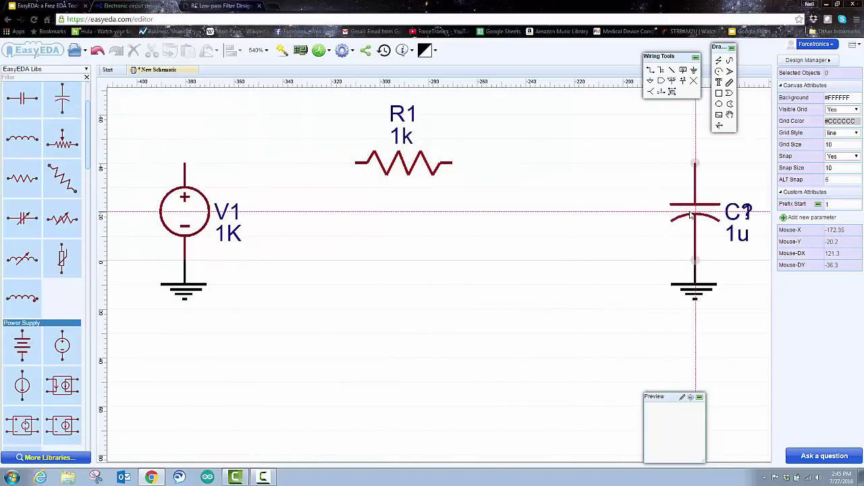
left_click(694, 216)
key("Escape")
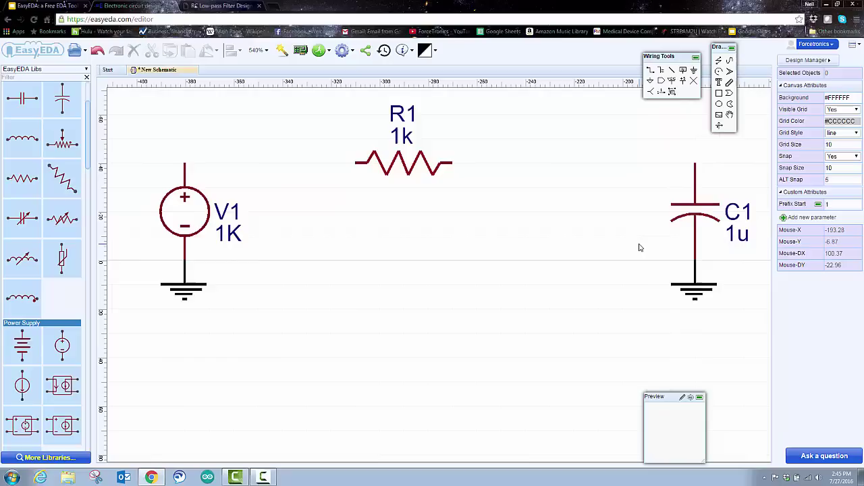
Step: Change capacitor C1's value from 1u to 10u
left_click(737, 234)
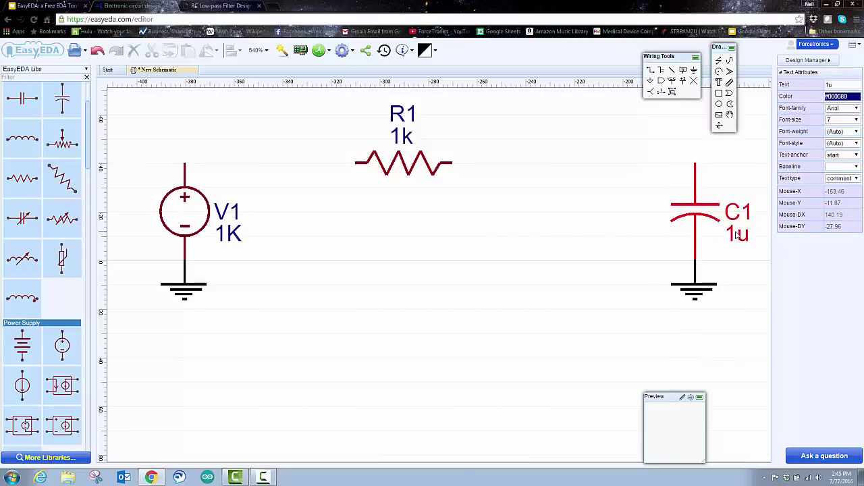
left_click(853, 85)
key("BackSpace")
type("0u")
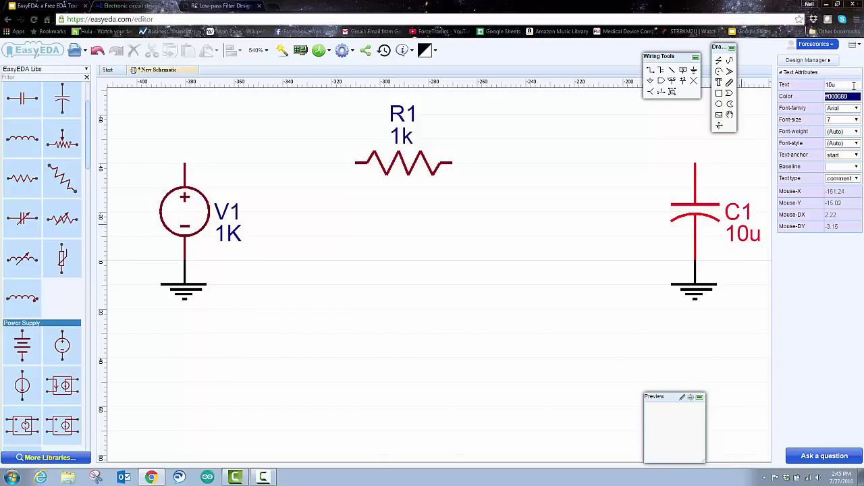
Step: Change resistor R1's value from 1k to 160
double_click(398, 137)
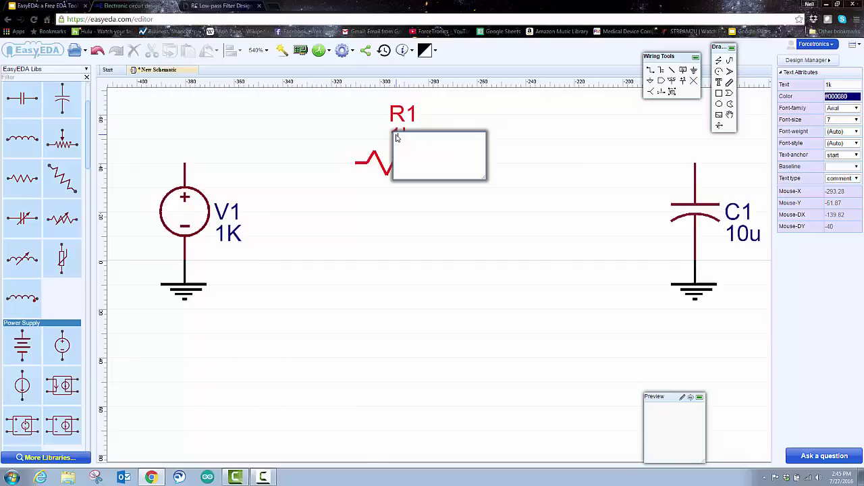
type("160")
left_click(408, 236)
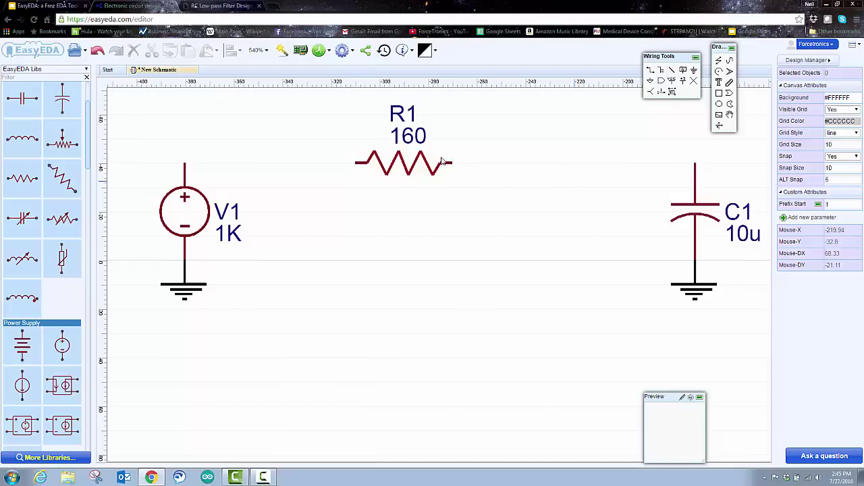
Step: Wire V1's top terminal to R1, and R1's right end to C1's top terminal
left_click(649, 73)
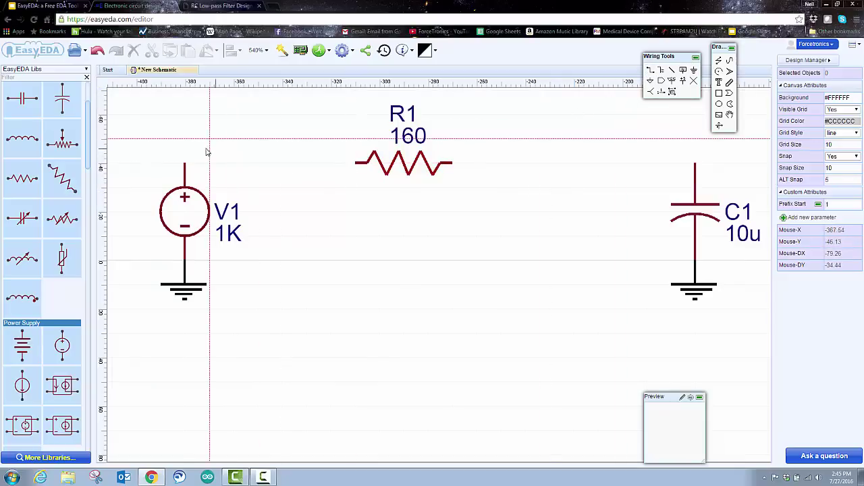
left_click(185, 163)
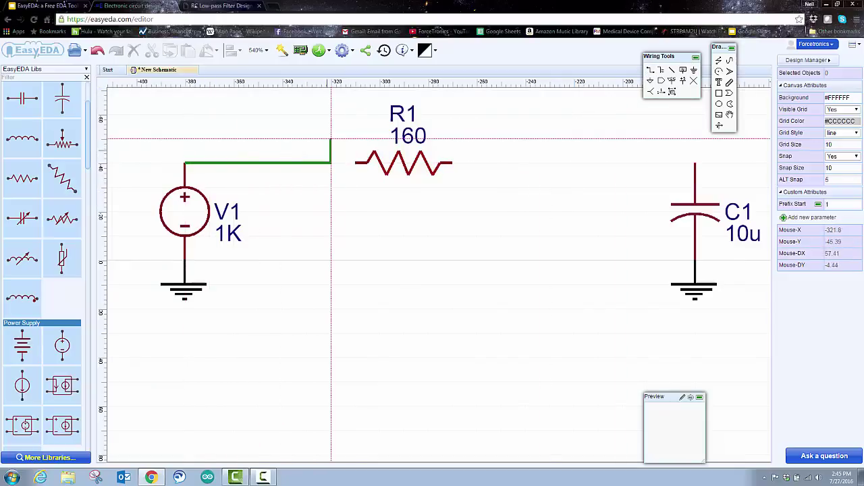
left_click(355, 162)
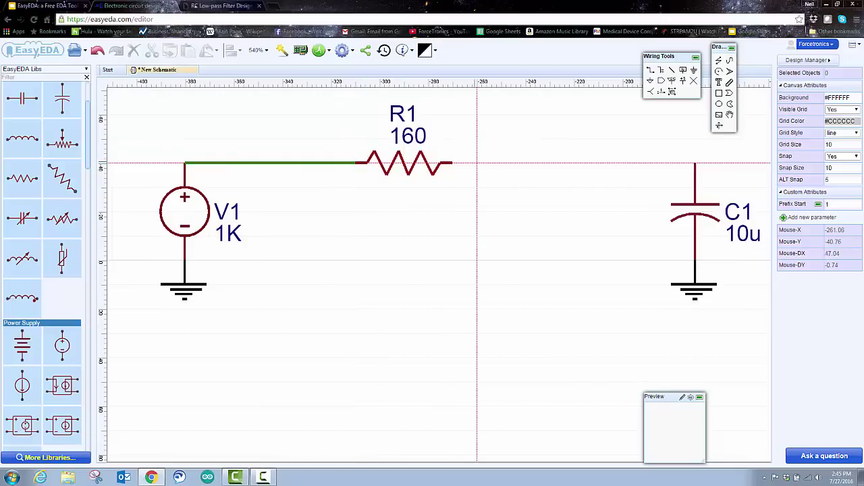
left_click(452, 163)
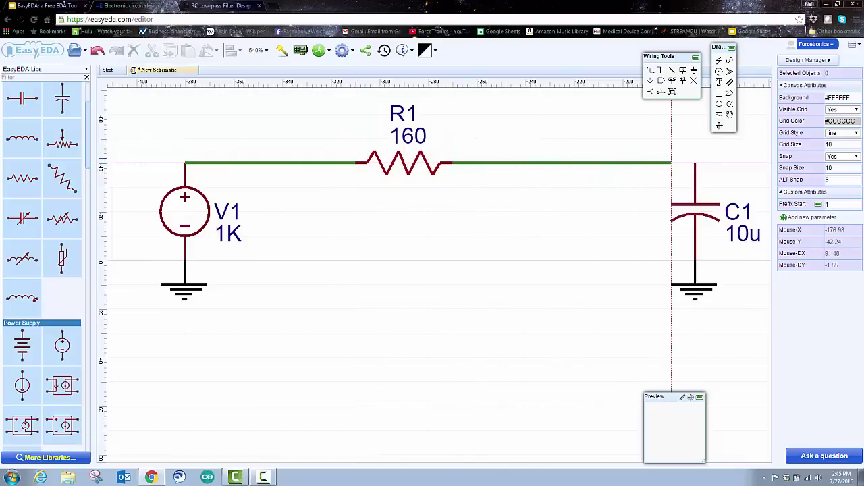
left_click(695, 163)
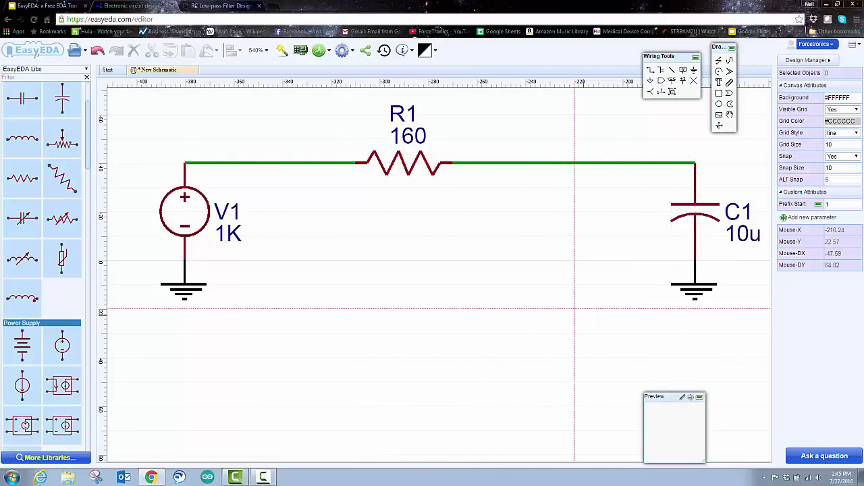
Step: Place voltage probes on the output node and the input node
left_click(651, 92)
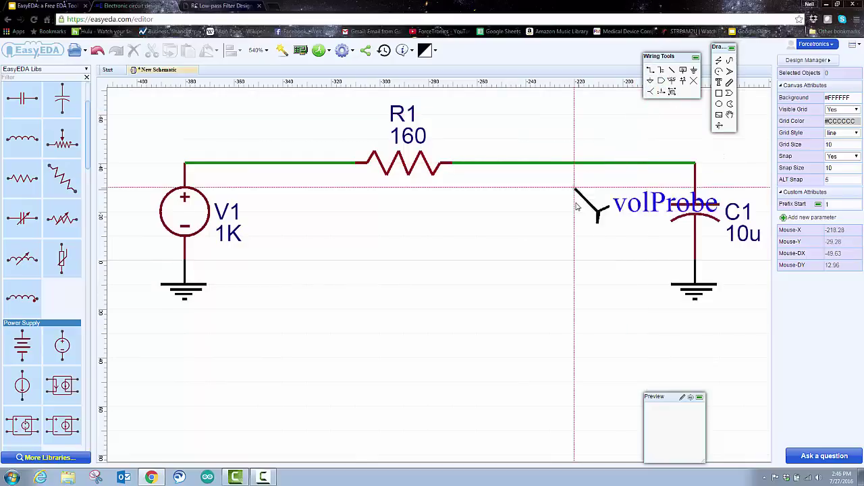
left_click(544, 170)
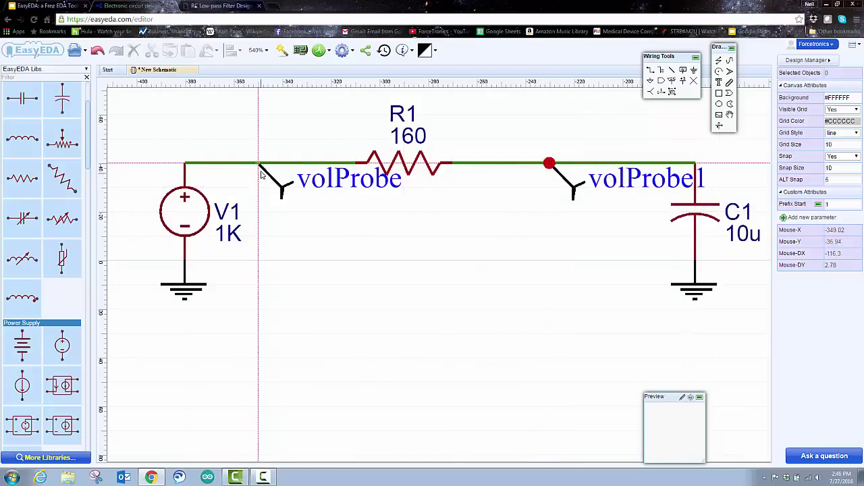
left_click(262, 173)
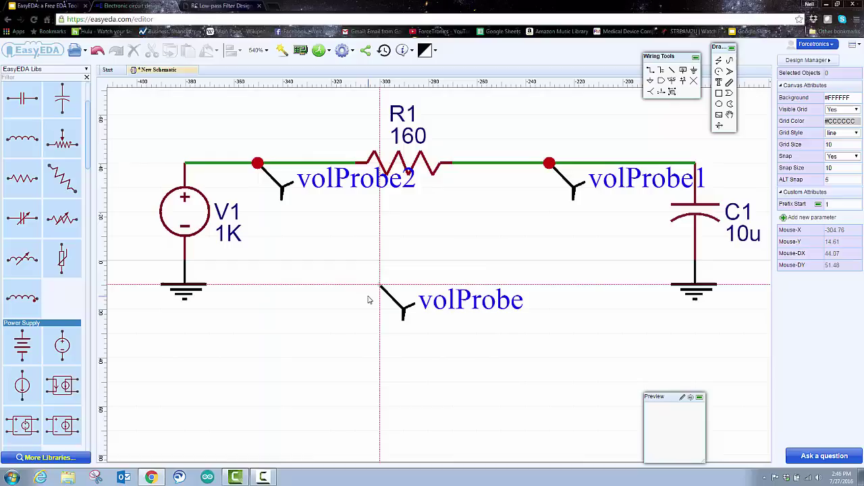
key("Escape")
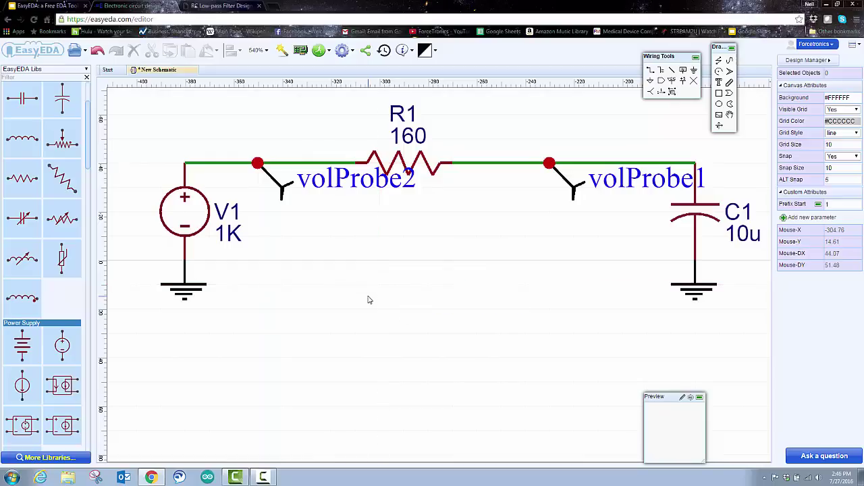
Step: Rename the probe labels to vin and vout
double_click(344, 188)
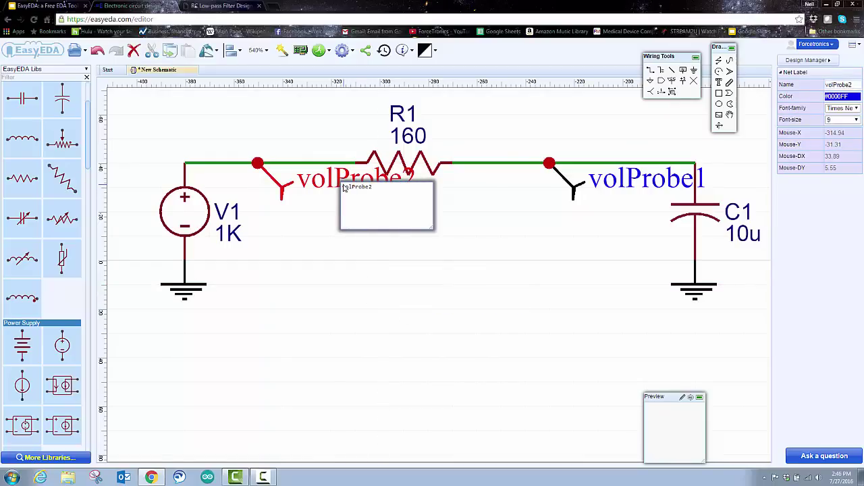
key("BackSpace")
key("BackSpace")
key("BackSpace")
key("BackSpace")
key("BackSpace")
key("BackSpace")
key("BackSpace")
key("BackSpace")
type("vin")
left_click(384, 270)
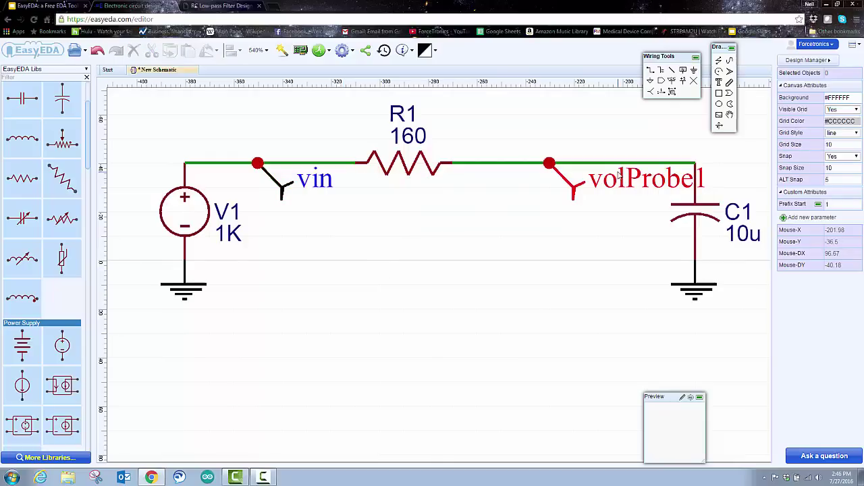
double_click(619, 175)
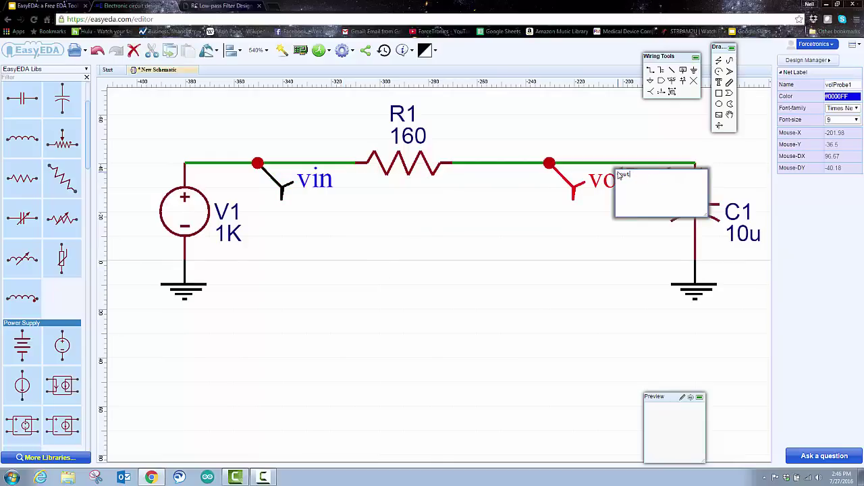
type("vout")
left_click(574, 258)
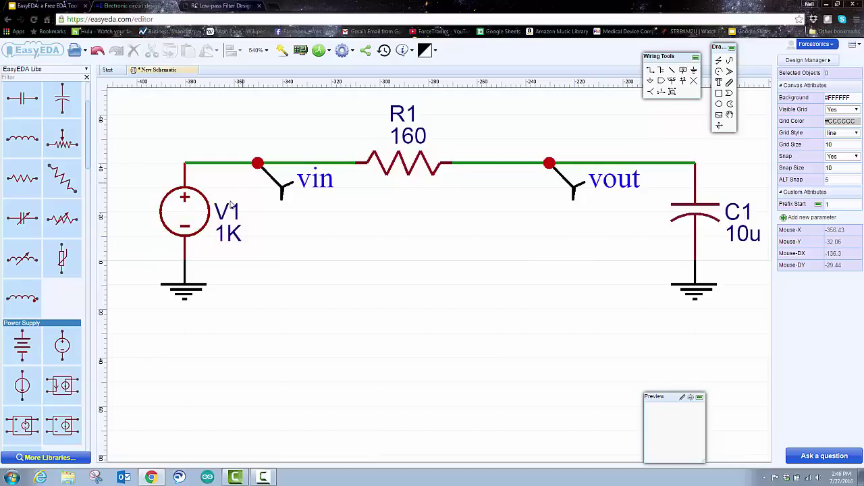
Step: Change voltage source V1's value label from 1K to 1
left_click(224, 224)
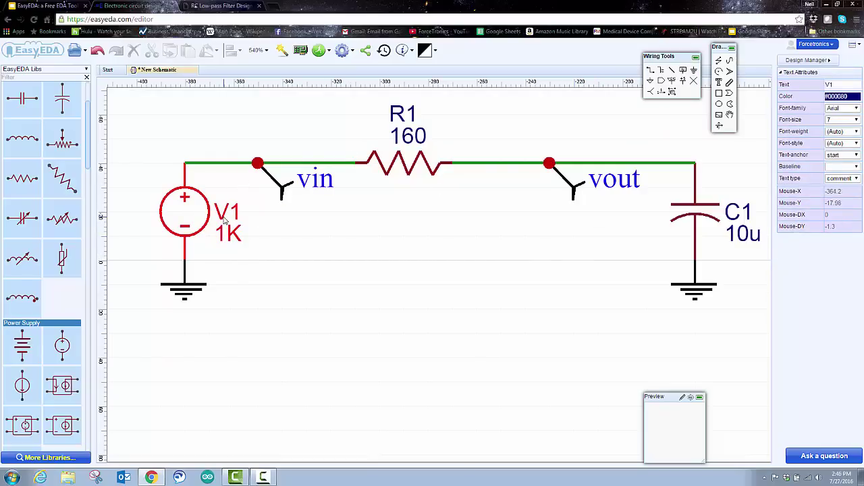
double_click(230, 214)
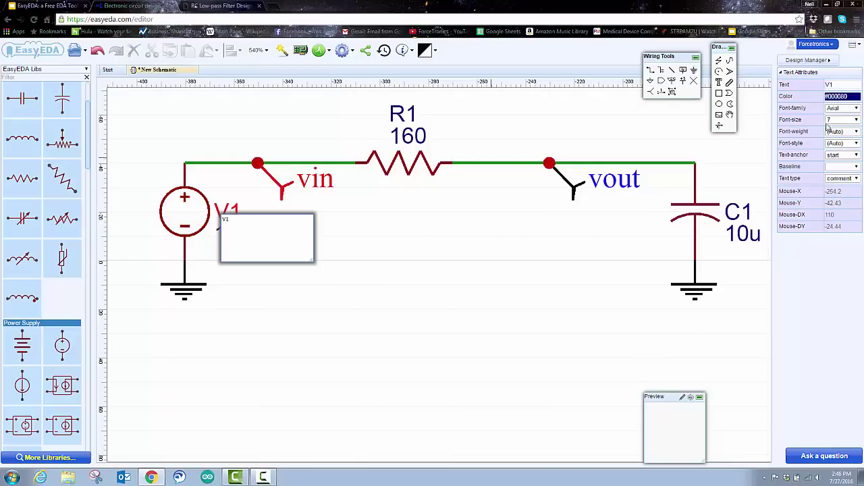
left_click(389, 234)
left_click(236, 236)
double_click(236, 237)
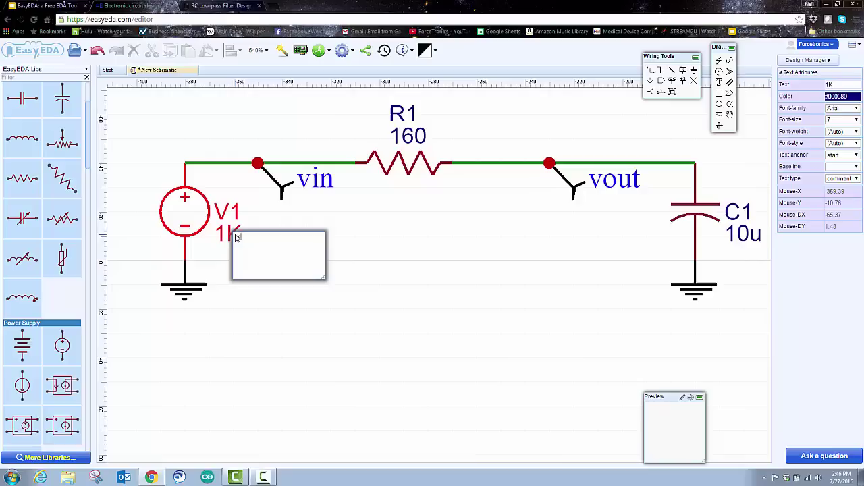
left_click(370, 259)
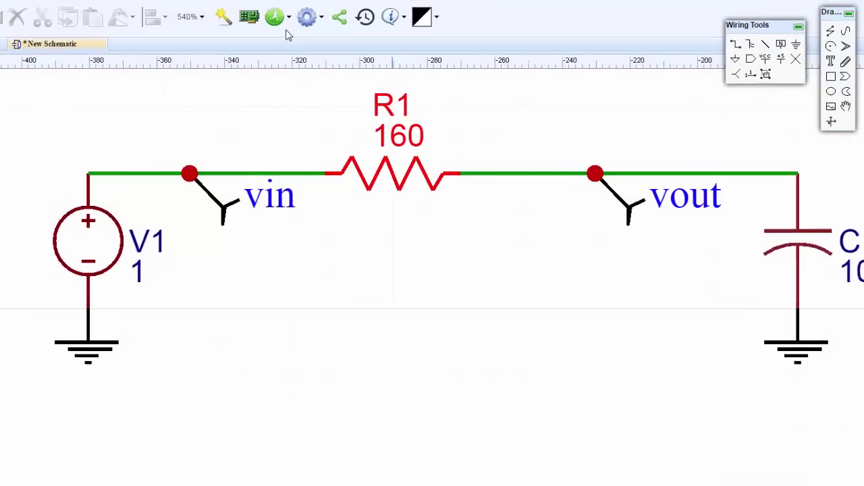
Step: Show the simulation dropdown listing Simulation Results, Run the Document and Run the Project
left_click(328, 52)
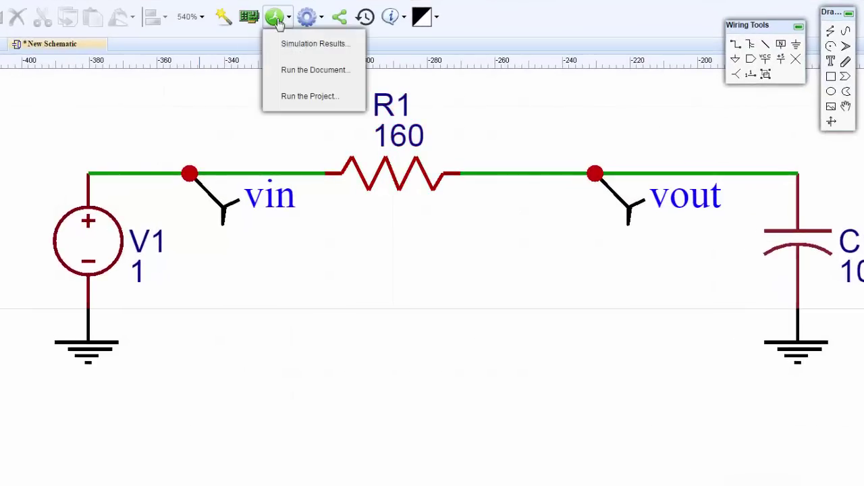
mouse_move(326, 21)
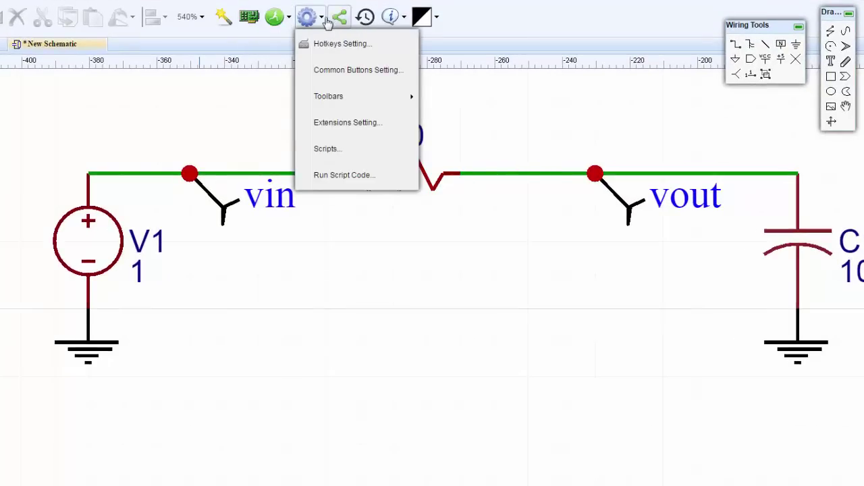
mouse_move(286, 24)
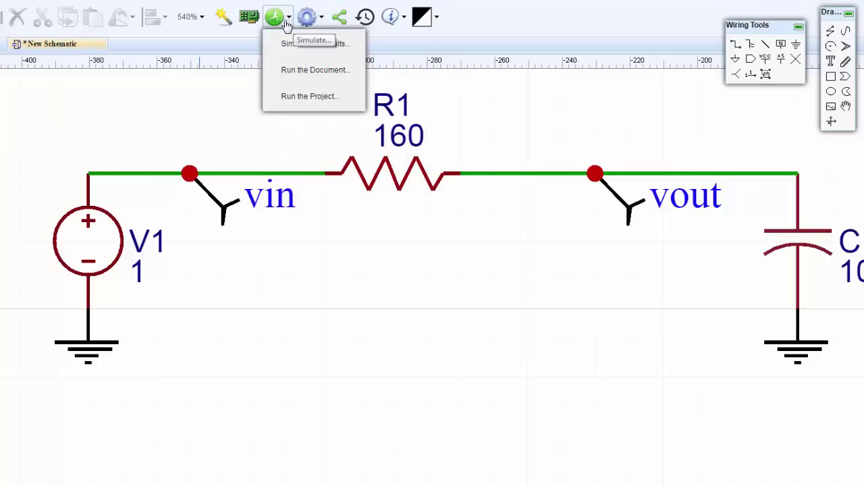
Step: Simulate the document using AC analysis with a Linear sweep type
left_click(296, 70)
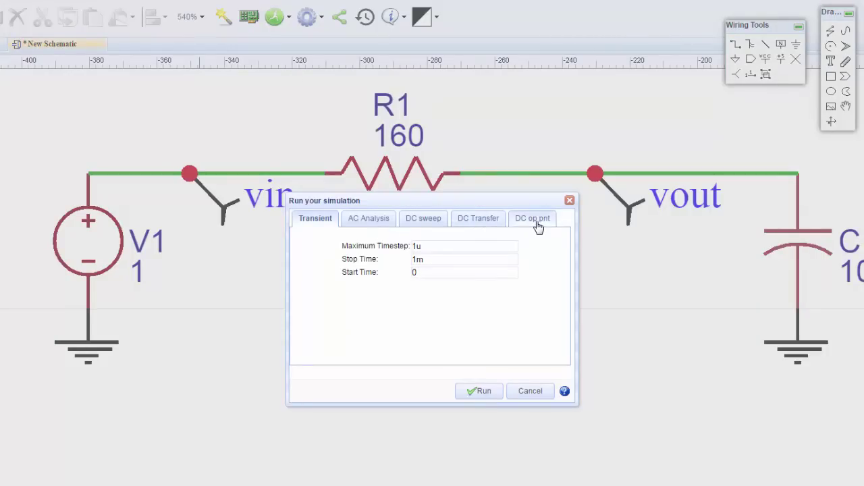
left_click(371, 221)
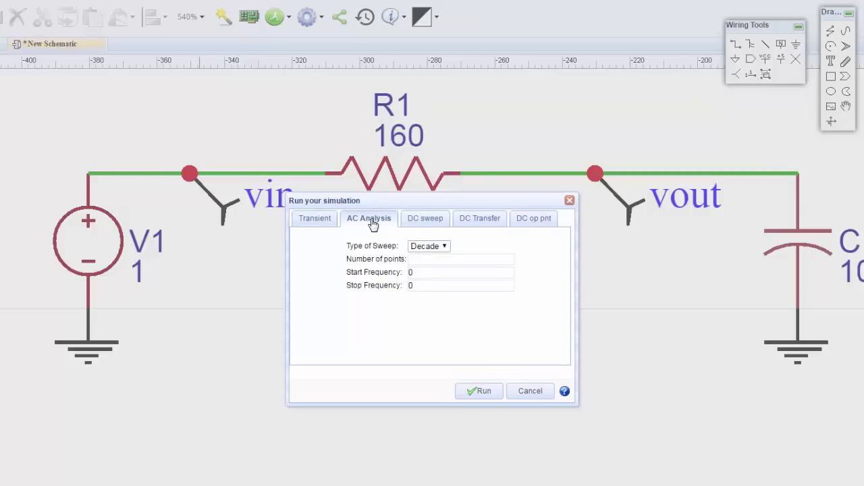
left_click(445, 247)
left_click(424, 278)
Step: Set 1000 points, start 1 and stop 500, then run the analysis
left_click(420, 260)
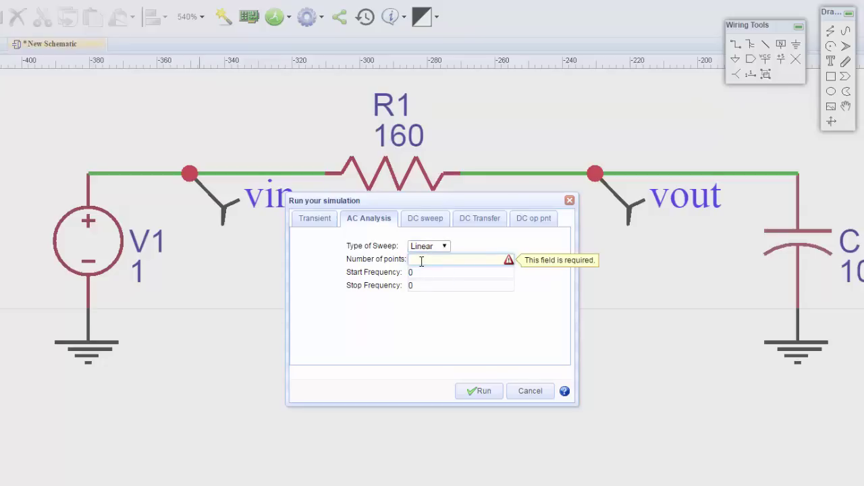
type("1000")
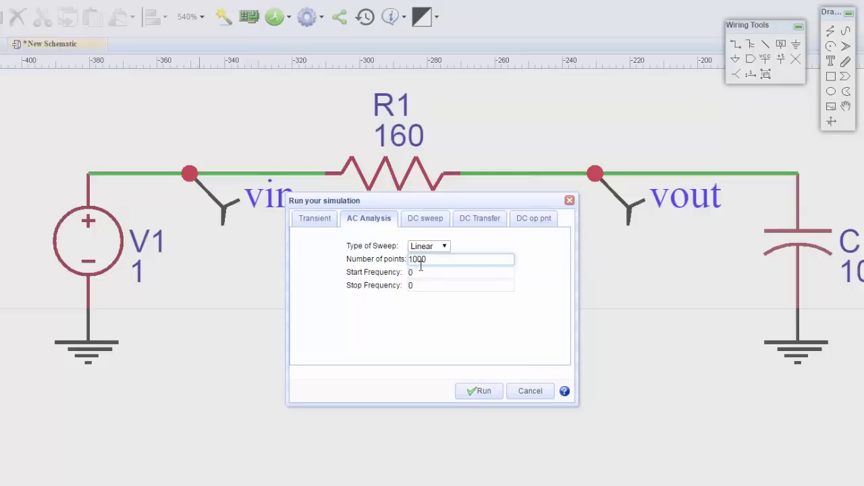
left_click(420, 270)
key("BackSpace")
type("1")
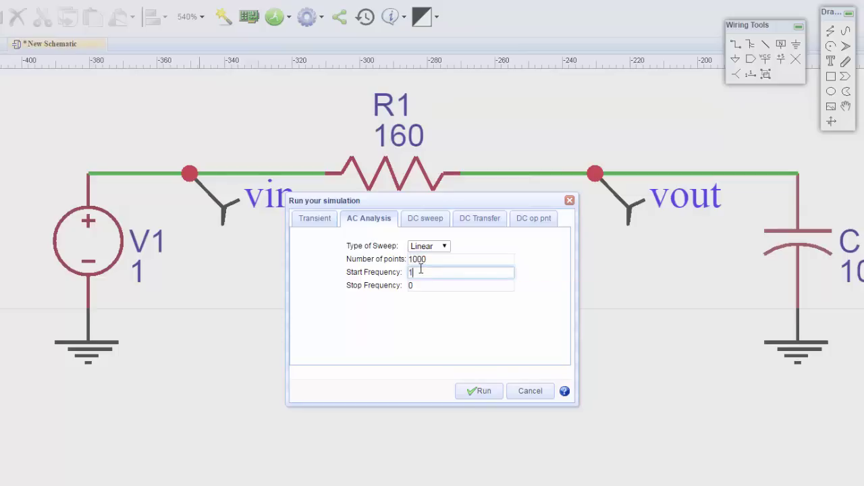
left_click(418, 284)
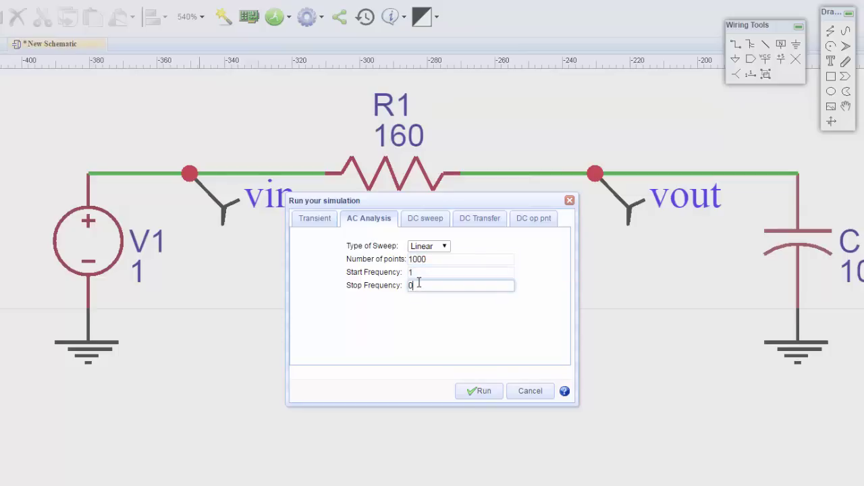
key("BackSpace")
type("5")
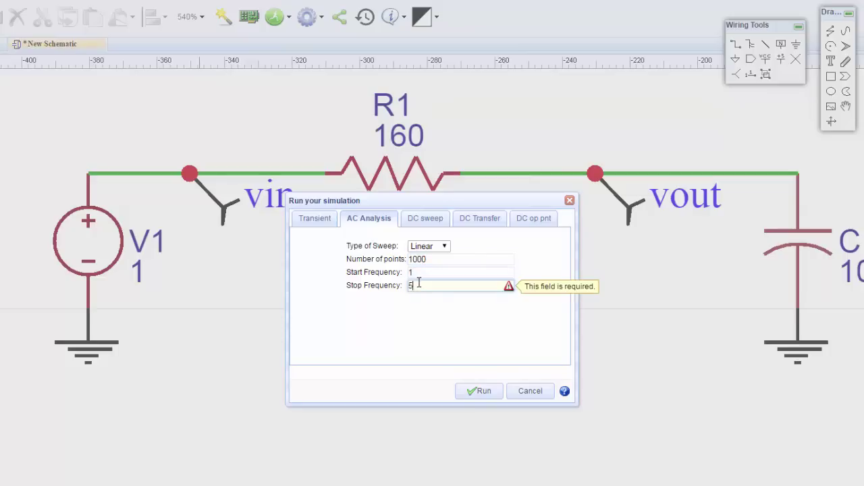
type("00")
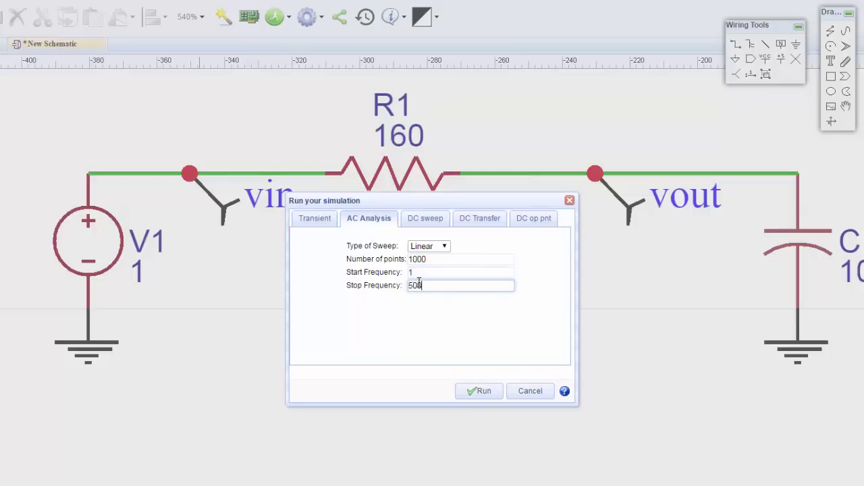
left_click(482, 391)
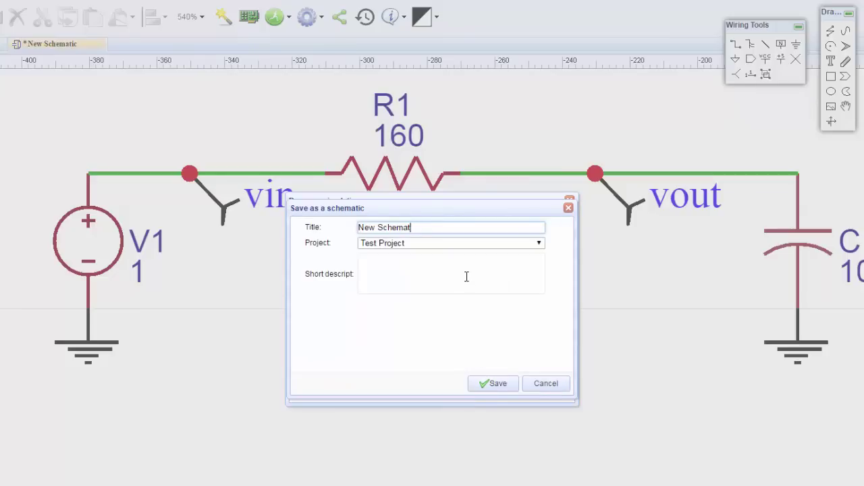
Step: Save the schematic with title 'Low Pass Filter' and start the AC simulation
key("BackSpace")
key("BackSpace")
key("BackSpace")
key("BackSpace")
key("BackSpace")
key("BackSpace")
key("BackSpace")
key("BackSpace")
key("BackSpace")
key("BackSpace")
key("BackSpace")
type("Lo")
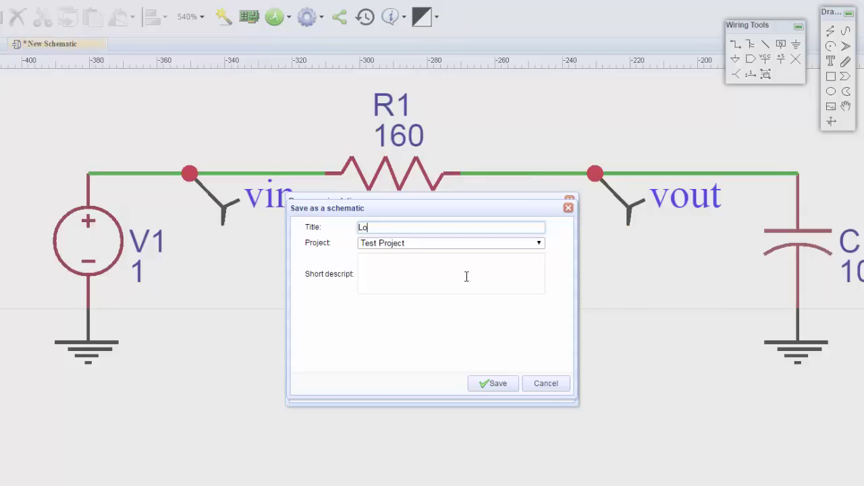
type("w Pass Filter")
left_click(483, 384)
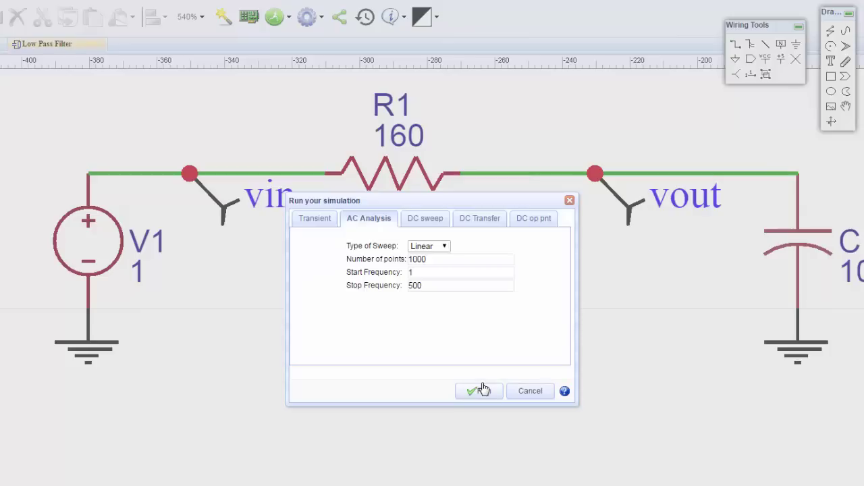
left_click(482, 390)
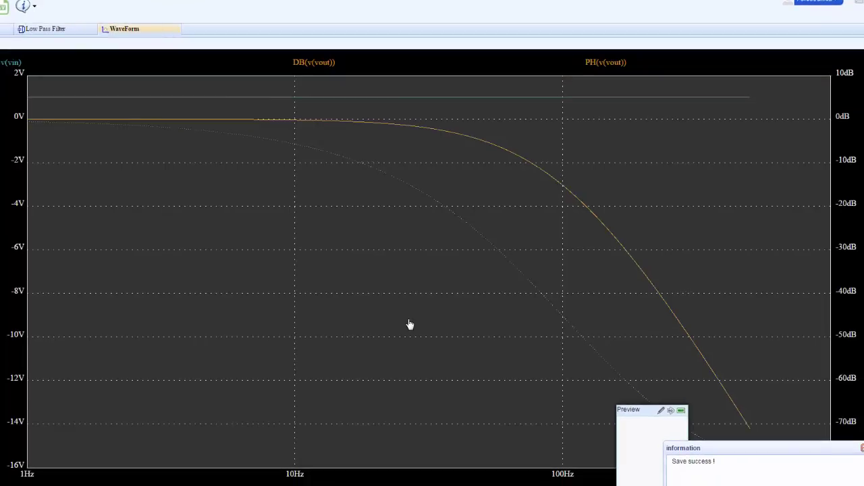
Step: Collapse the Preview panel and dismiss the save-success message
left_click(681, 410)
left_click(862, 448)
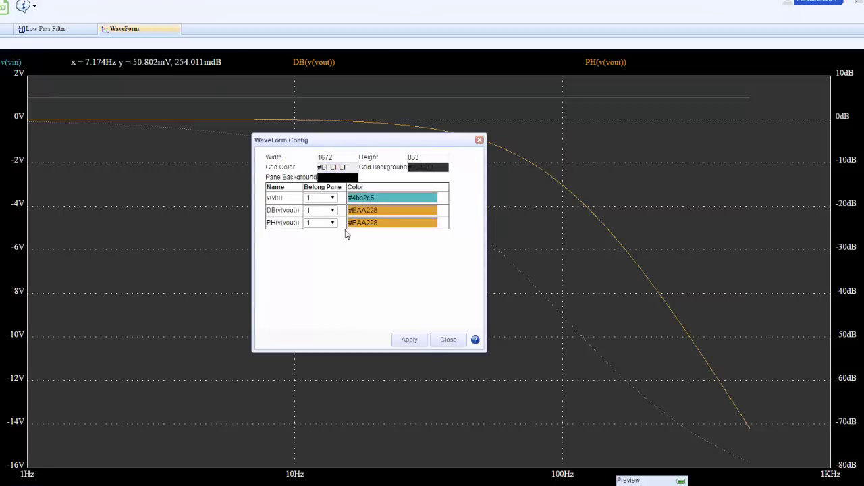
Step: Move the DB(v(vout)) trace to pane 2 and colour it green #33CC33
left_click(332, 211)
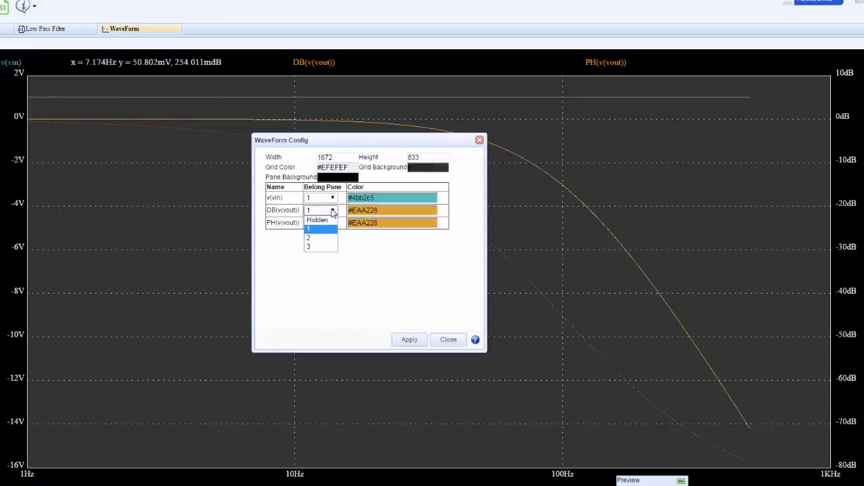
left_click(312, 239)
left_click(384, 210)
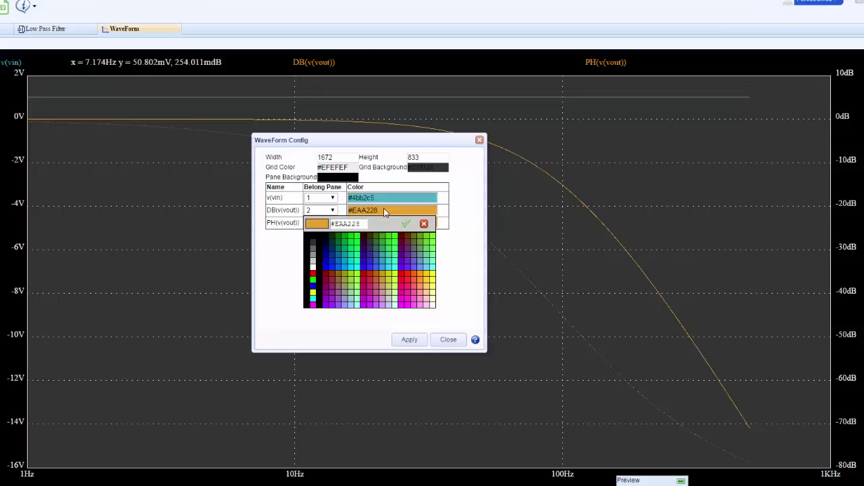
left_click(392, 245)
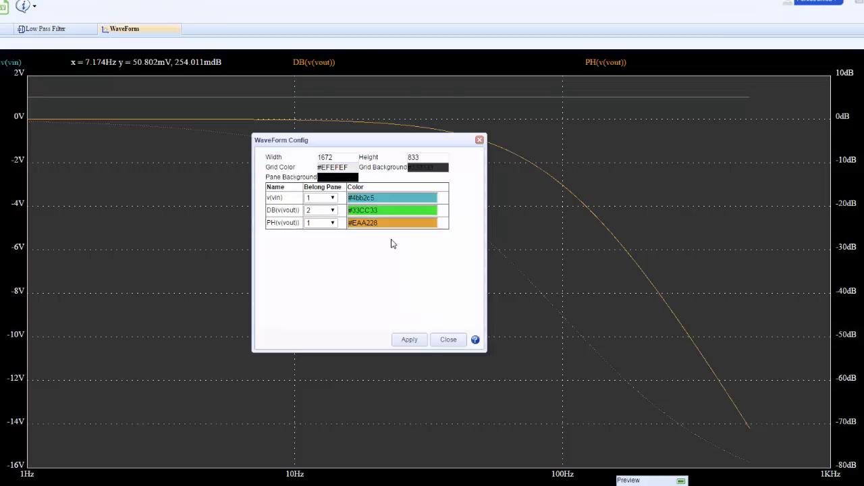
left_click(409, 341)
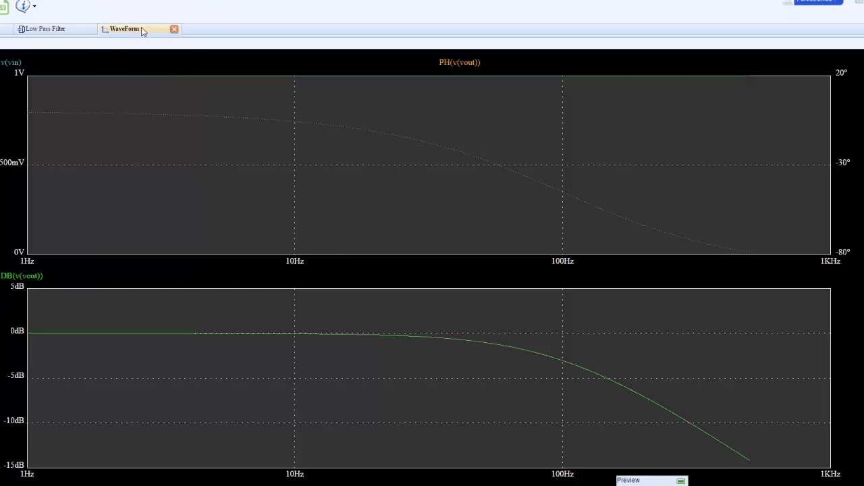
Step: On the Low Pass Filter schematic, delete the vin and vout net labels and the V1 source
left_click(45, 29)
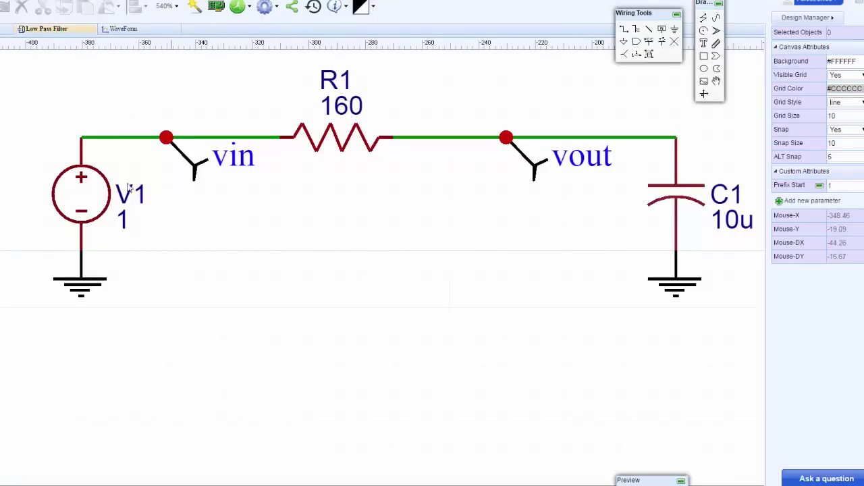
left_click(192, 168)
key("Delete")
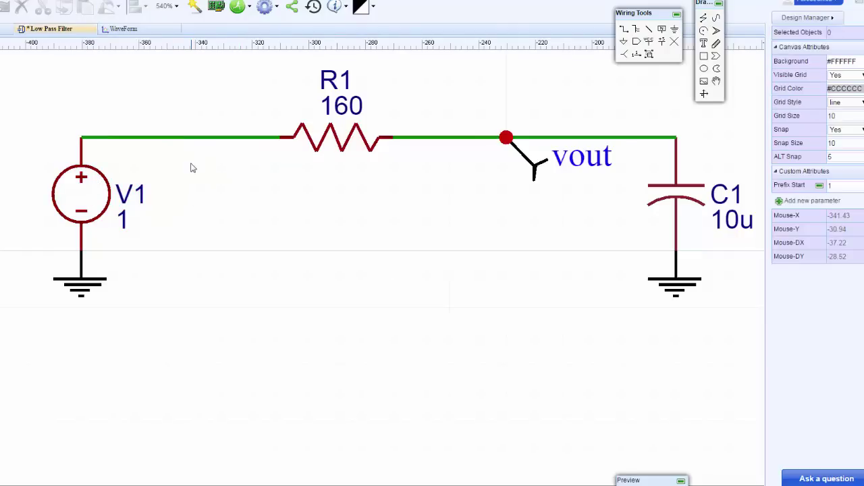
left_click(524, 160)
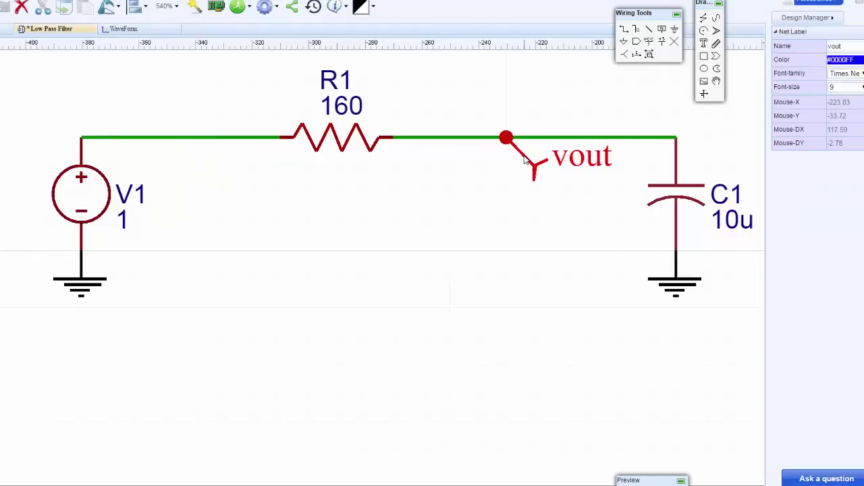
key("Delete")
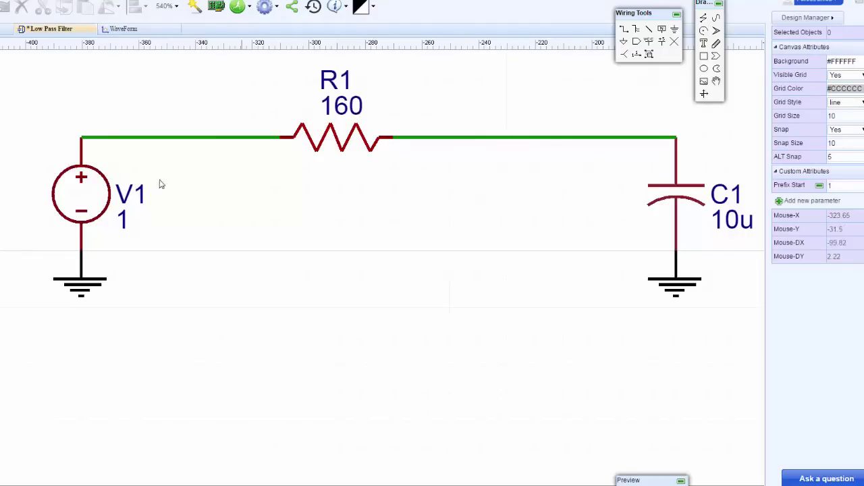
left_click(105, 189)
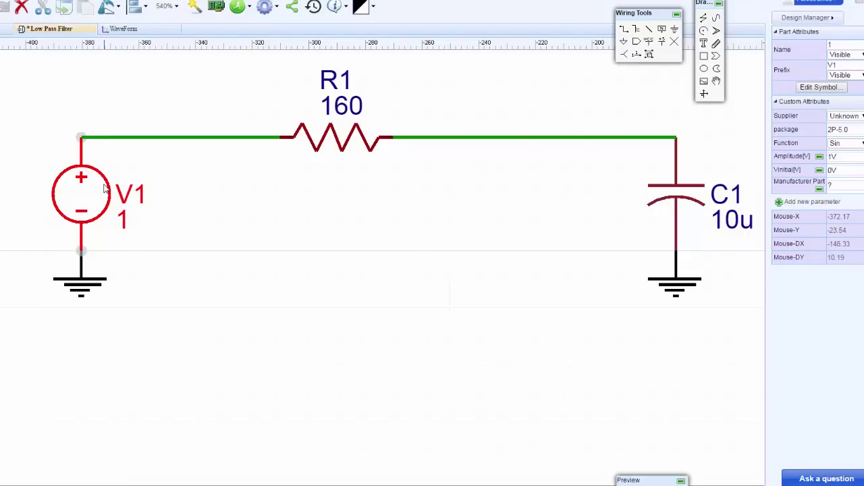
key("Delete")
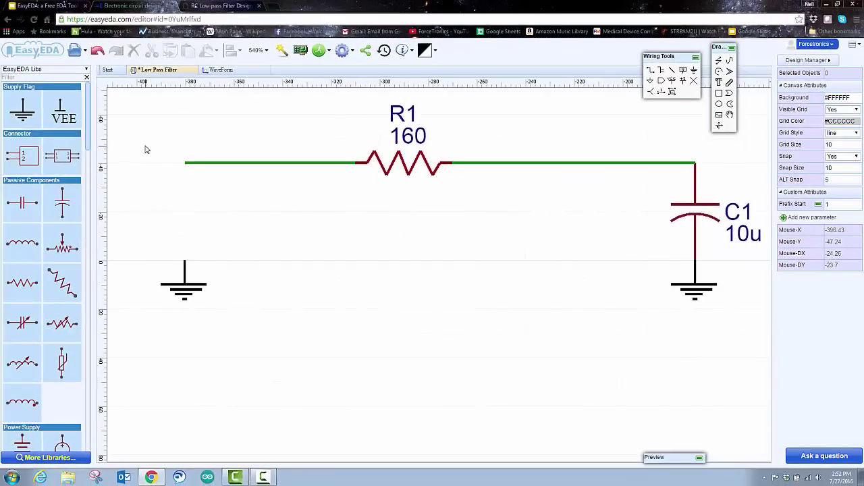
Step: Set the schematic zoom to 500%
left_click(262, 52)
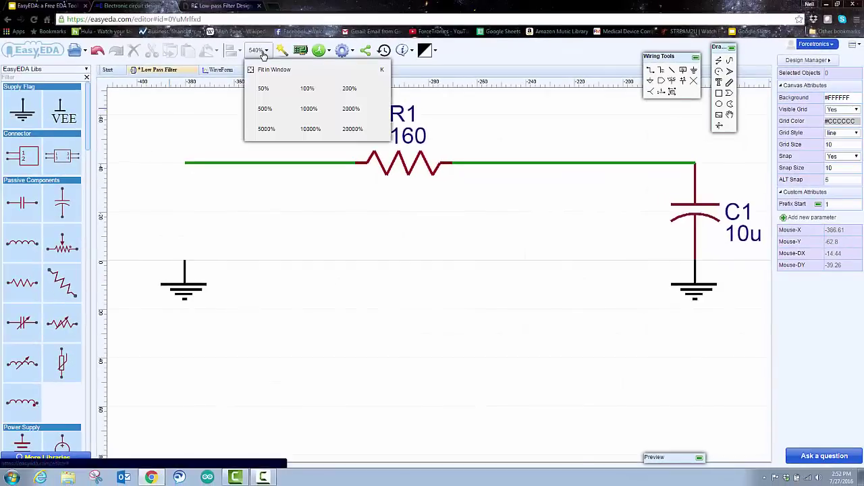
left_click(265, 109)
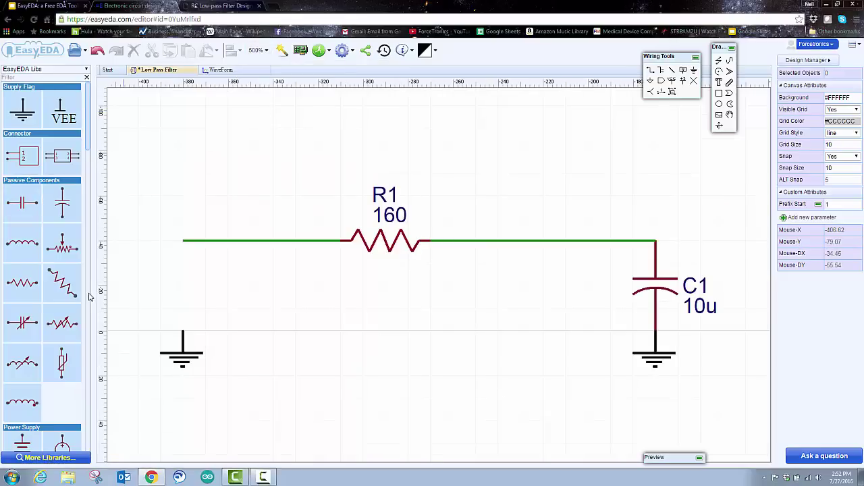
left_click(86, 71)
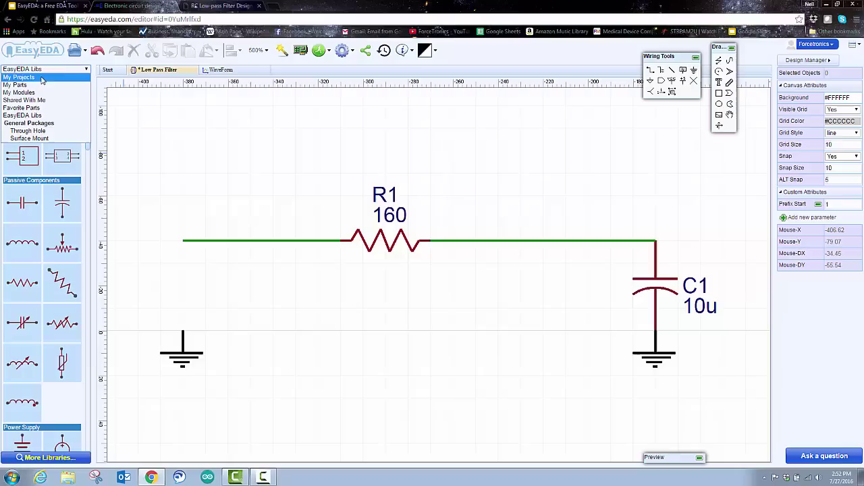
Step: Start a File > Import with Eagle Schematic/PCB/libs as the file type, before any file is chosen
left_click(86, 59)
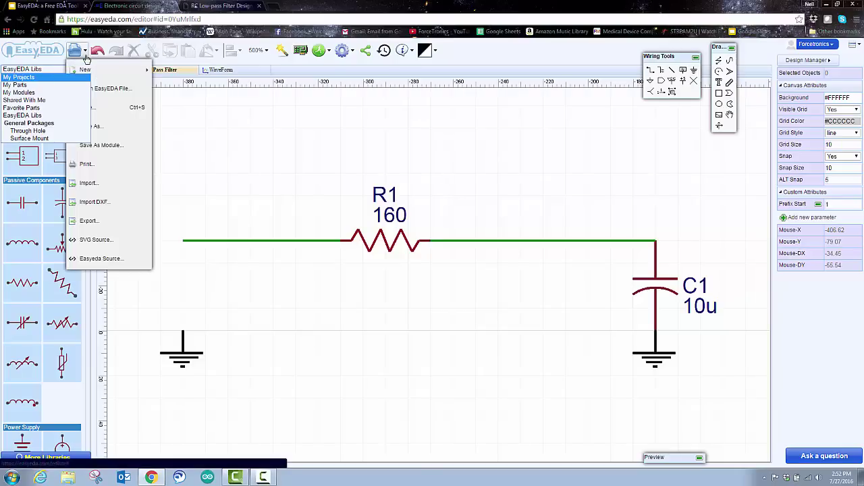
left_click(85, 58)
left_click(87, 59)
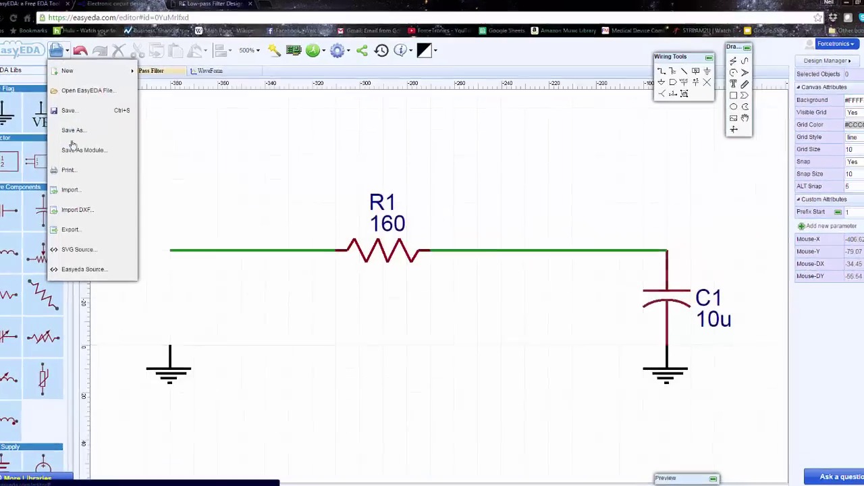
left_click(86, 183)
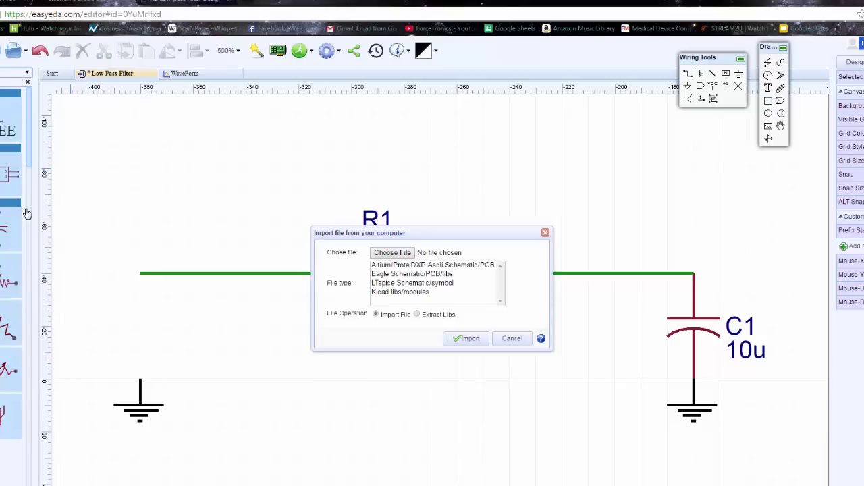
left_click(387, 275)
left_click(463, 342)
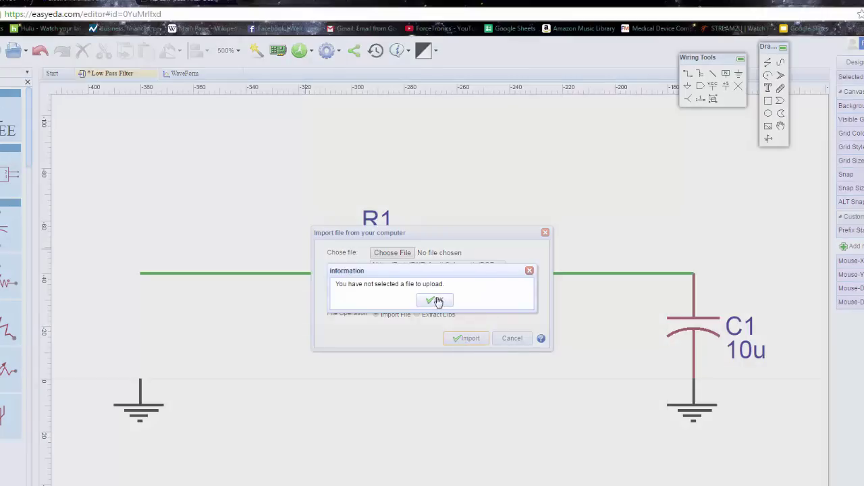
Step: Dismiss the no-file warning and pick ForceTronics.lbr from the EAGLE lbr folder as the import file
left_click(437, 301)
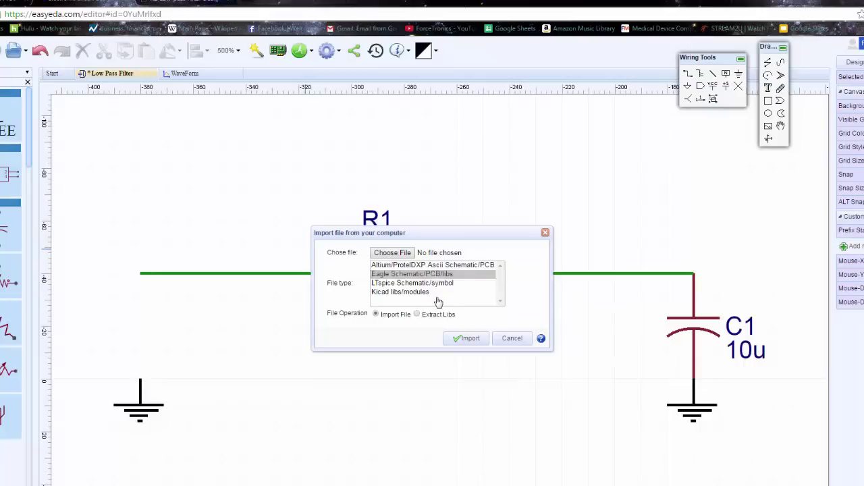
left_click(405, 253)
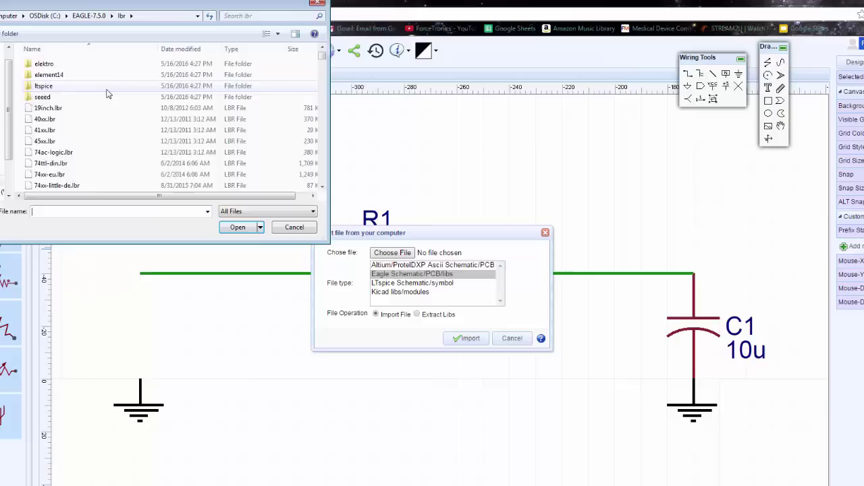
scroll(108, 94, "down", 10)
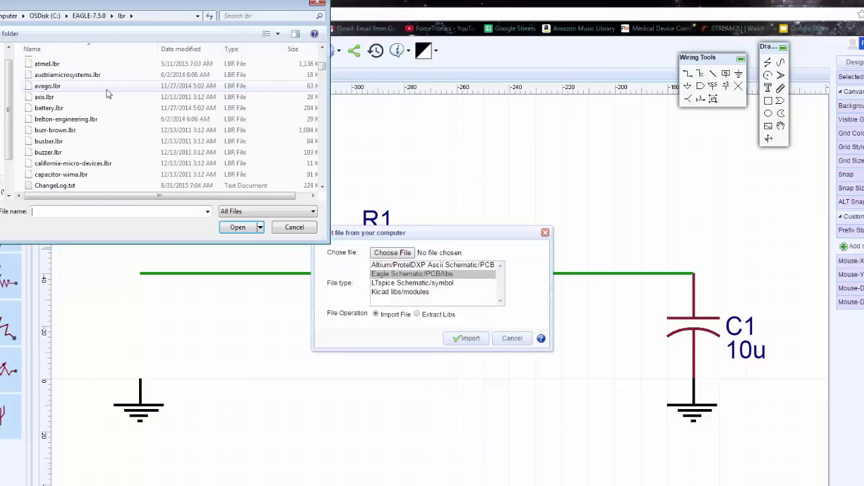
scroll(108, 94, "down", 3)
scroll(108, 94, "down", 8)
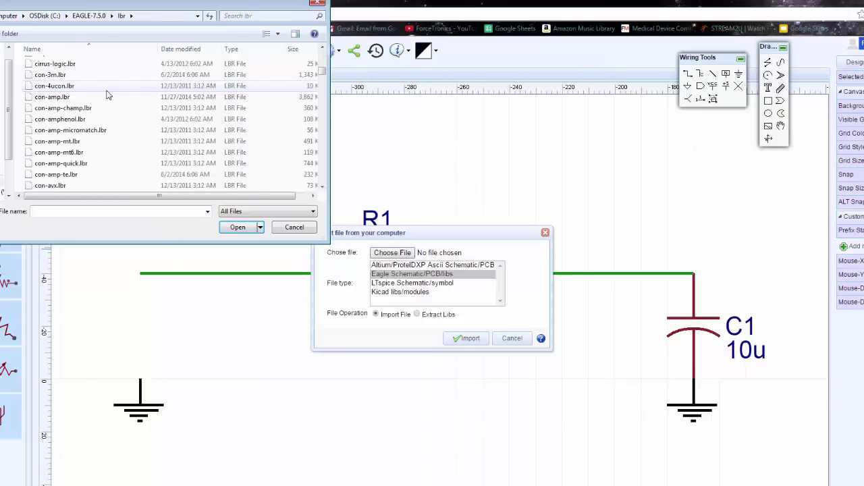
scroll(107, 95, "down", 20)
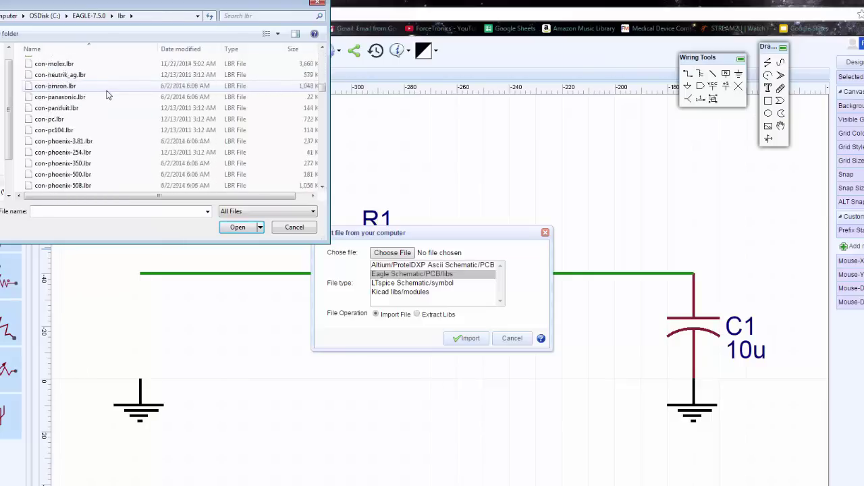
scroll(107, 97, "down", 12)
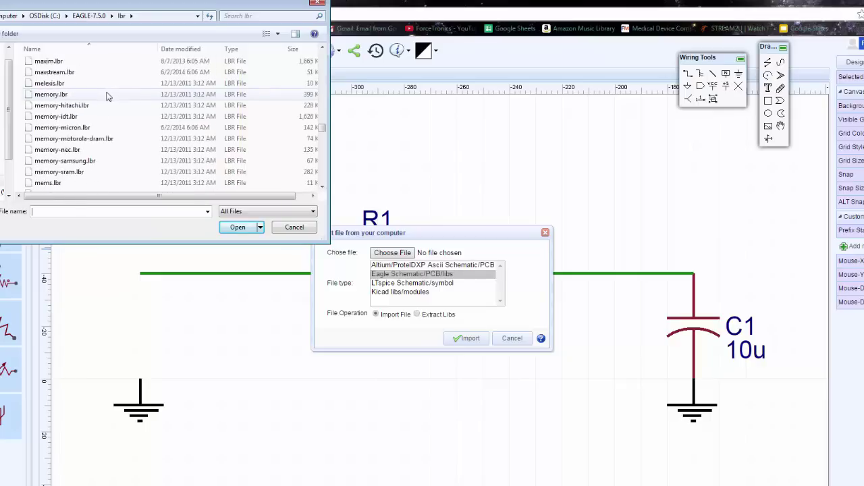
scroll(106, 96, "up", 8)
scroll(107, 97, "up", 15)
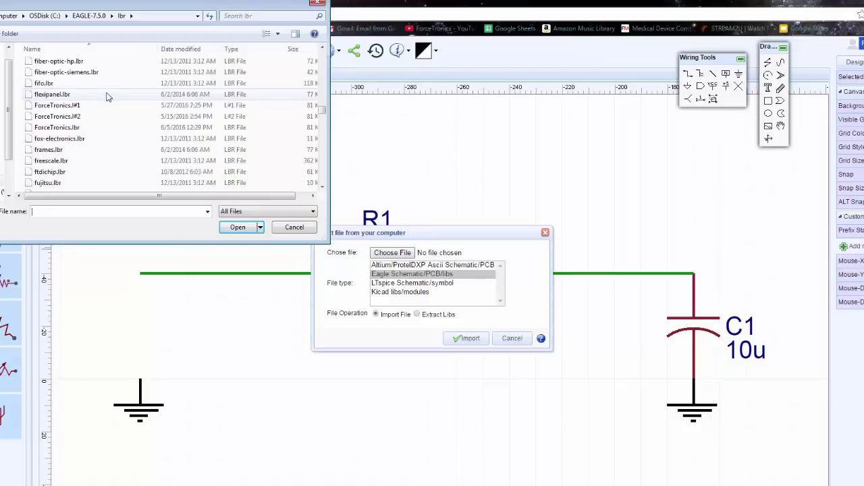
left_click(52, 129)
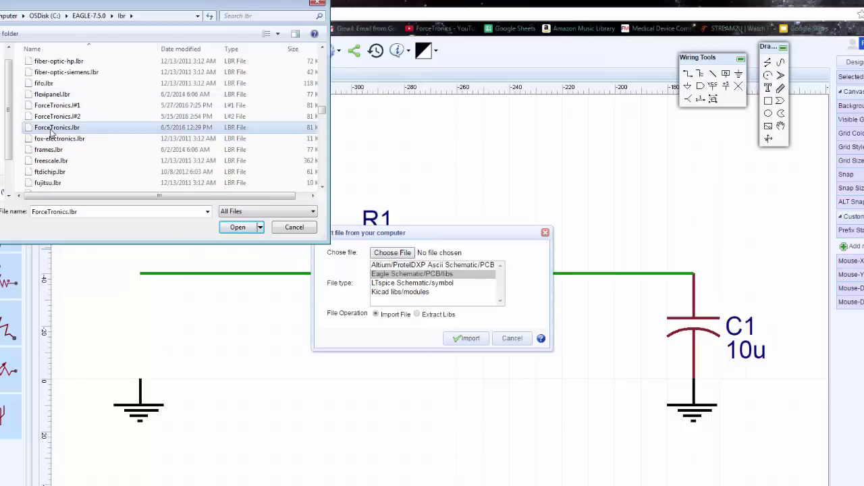
left_click(238, 227)
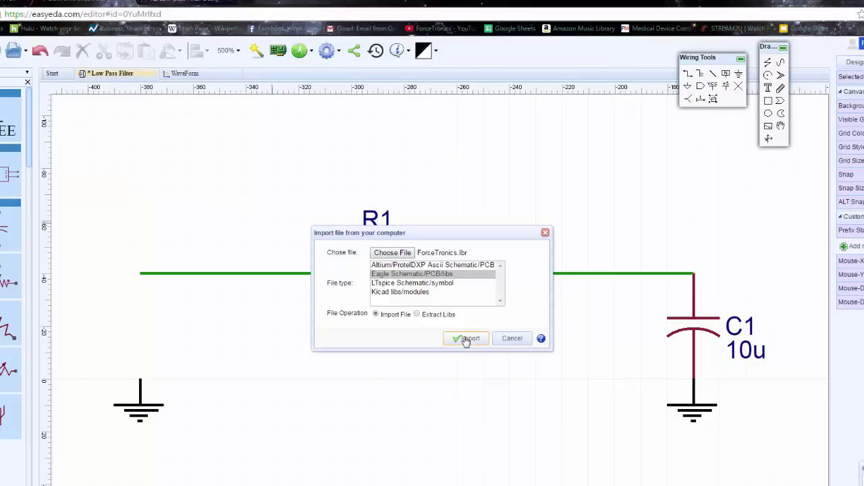
Step: Import ForceTronics.lbr, scroll through its symbols, then close the chooser and cancel the import
left_click(465, 340)
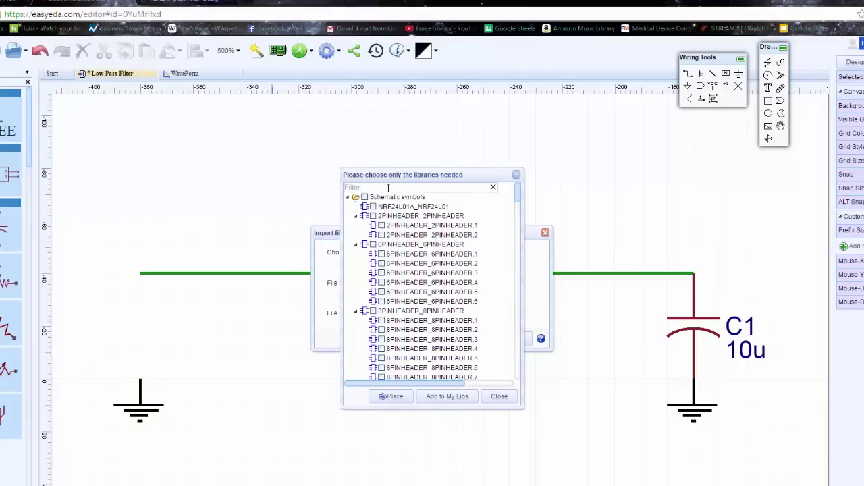
scroll(423, 244, "down", 10)
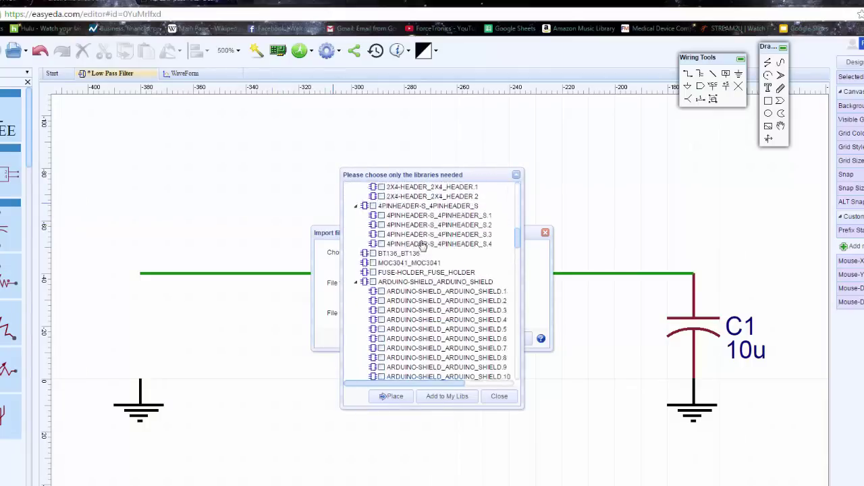
scroll(424, 244, "down", 15)
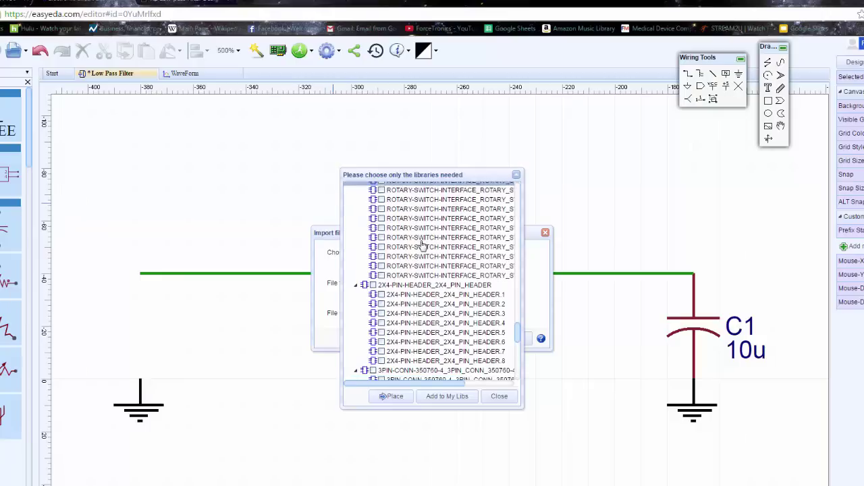
scroll(423, 245, "down", 15)
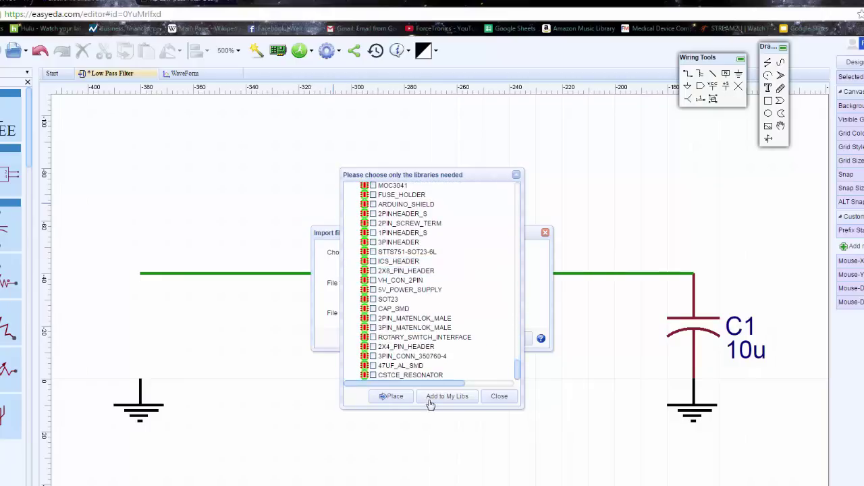
left_click(499, 397)
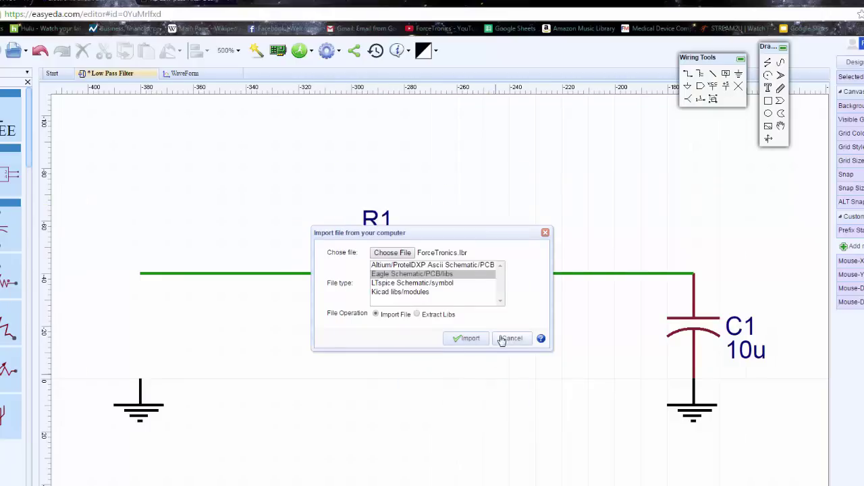
left_click(507, 339)
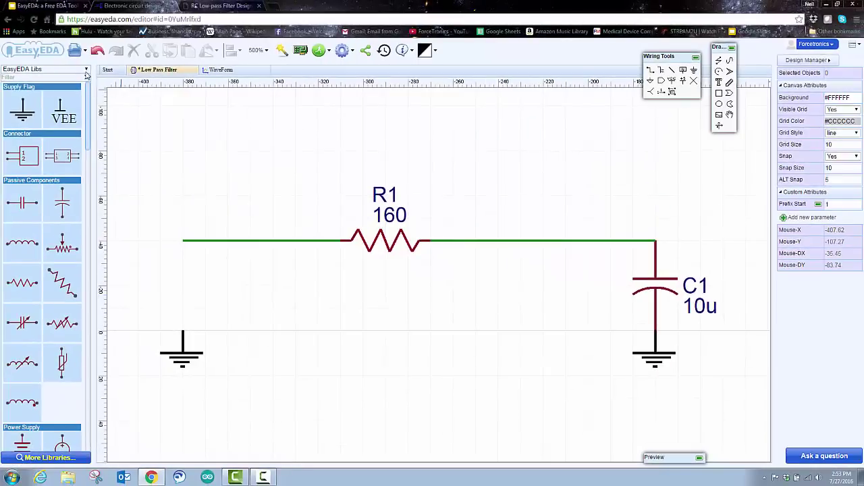
Step: From My Parts, place 2PIN_SCREW_TERM U1 on the input wire and U2 at the R1–C1 node
left_click(86, 71)
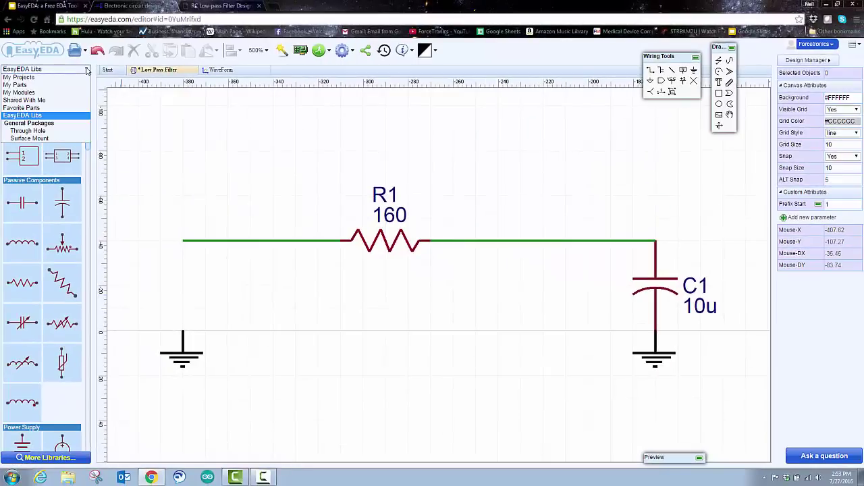
left_click(30, 86)
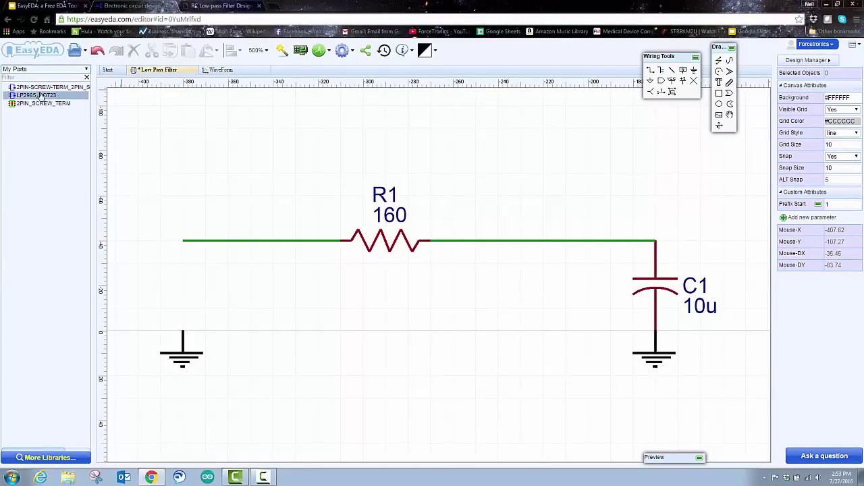
left_click(29, 88)
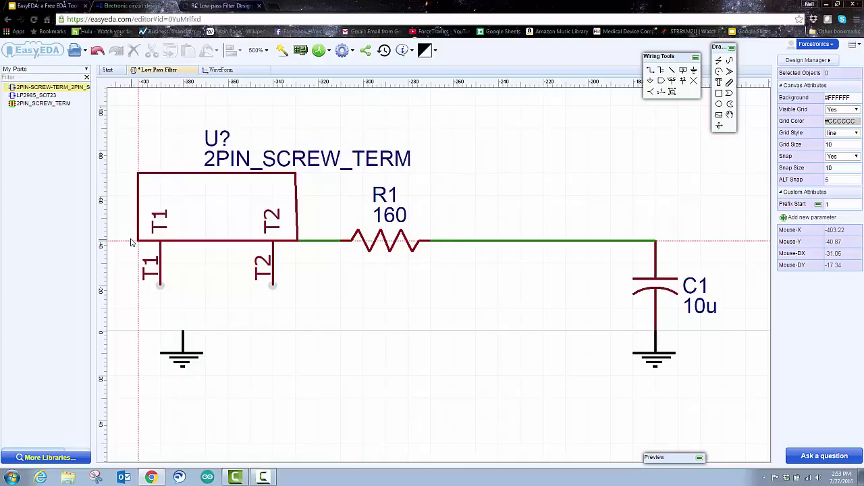
left_click(115, 197)
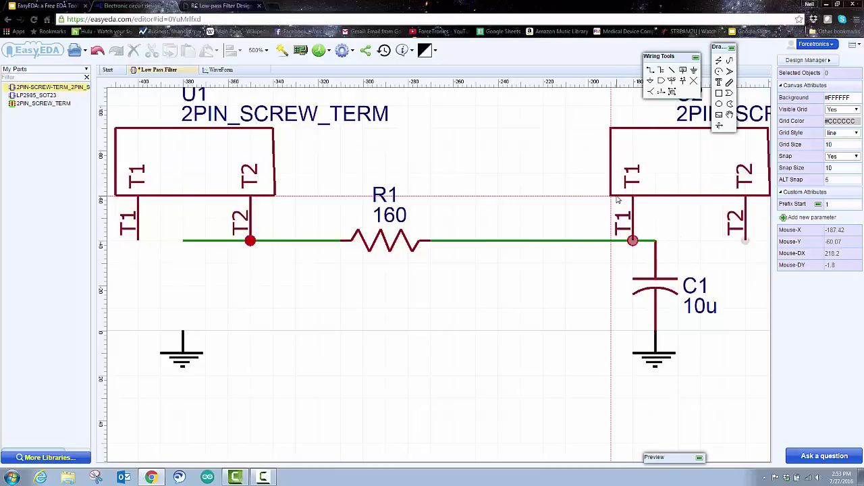
left_click(616, 200)
key("Escape")
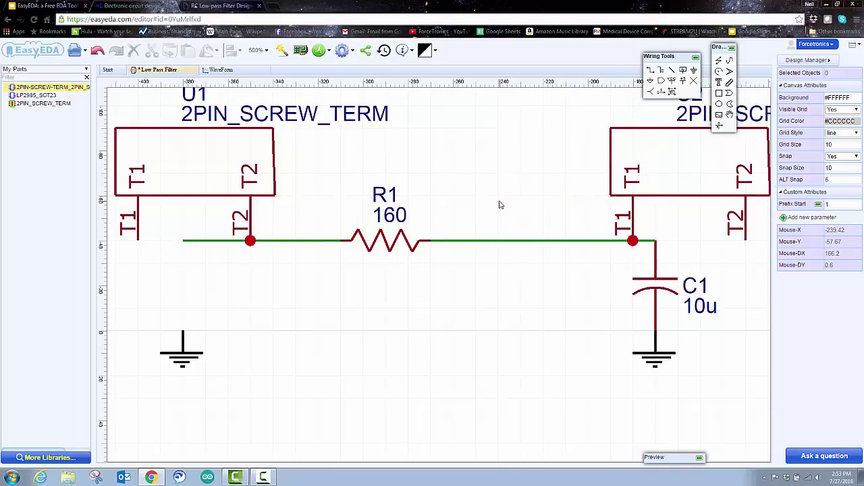
scroll(499, 204, "down", 3)
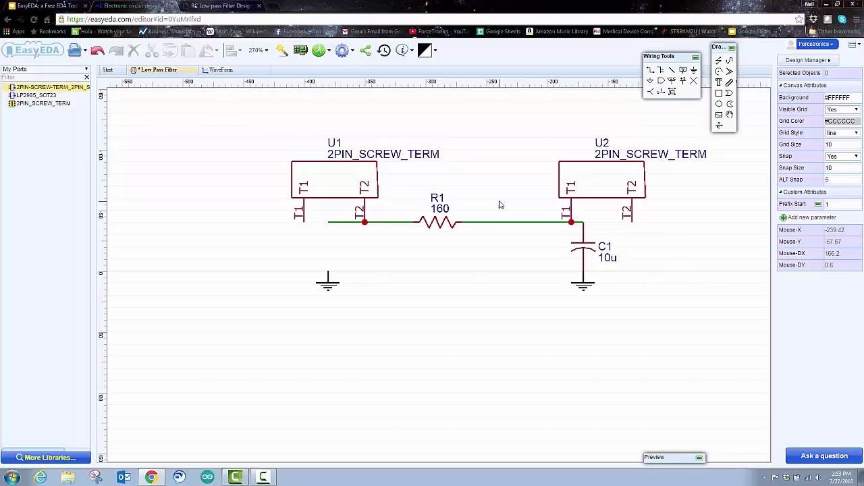
Step: Rotate U1 ninety degrees left and move it down level with the ground
left_click(295, 164)
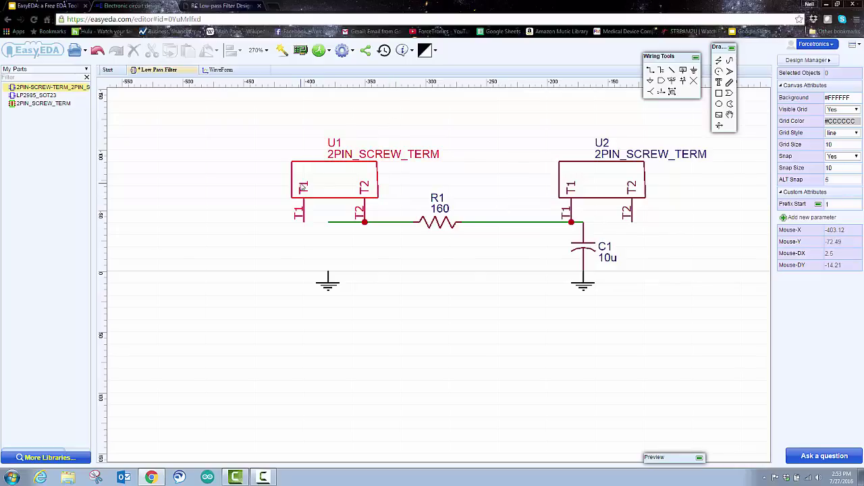
left_click(206, 51)
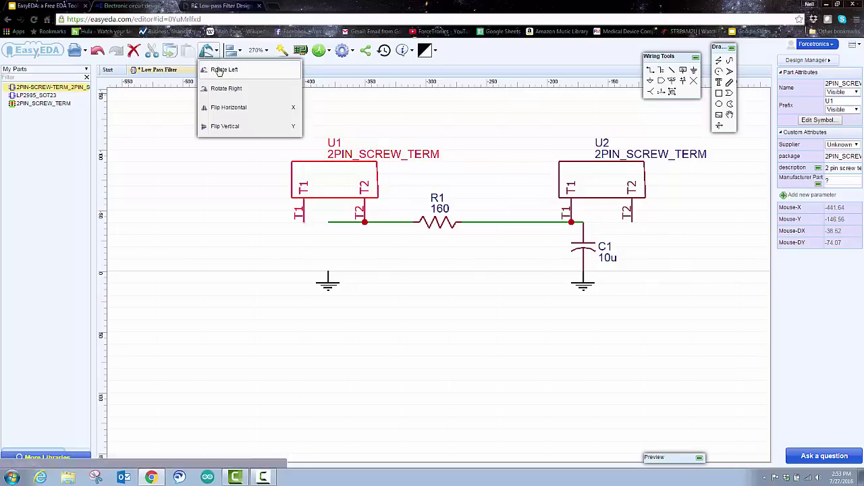
left_click(219, 69)
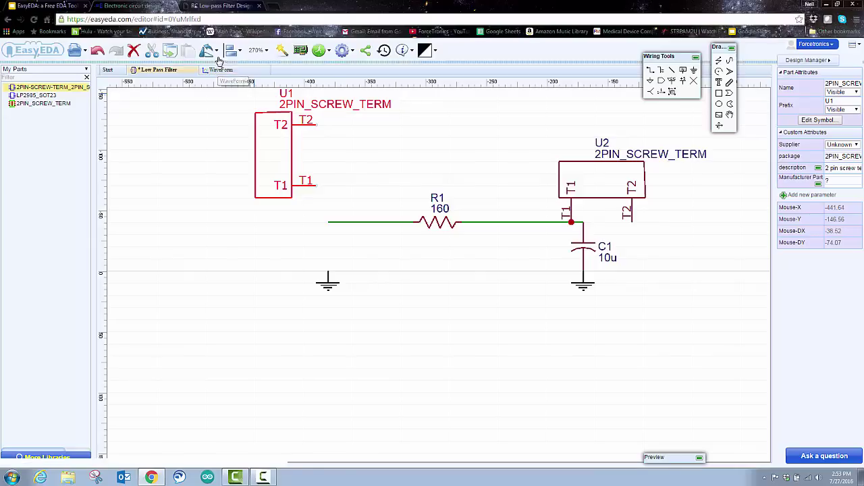
left_click(215, 52)
left_click(277, 168)
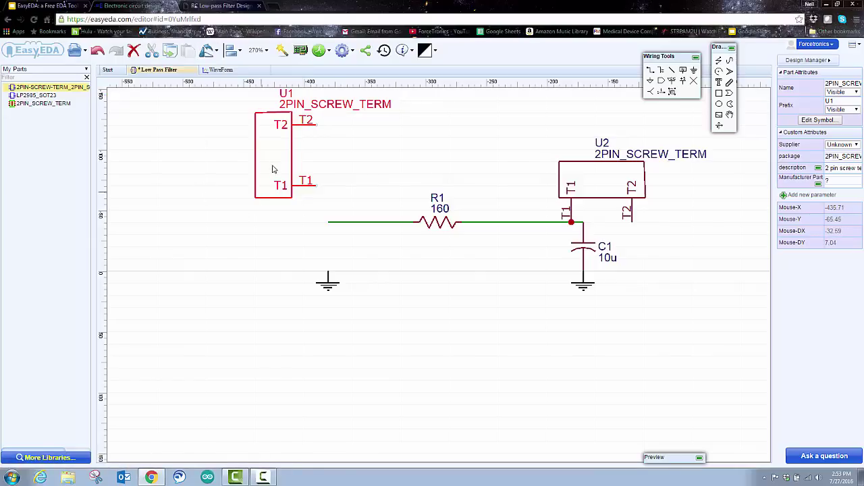
left_click_drag(277, 168, 263, 250)
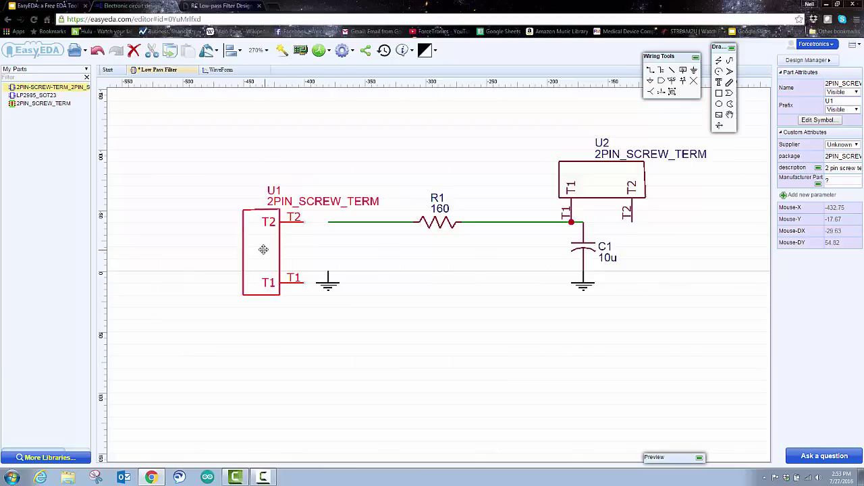
Step: Ground U1's T1 pin, wire its T2 pin to R1, and move U2 right away from C1
left_click(326, 288)
left_click_drag(327, 291, 299, 296)
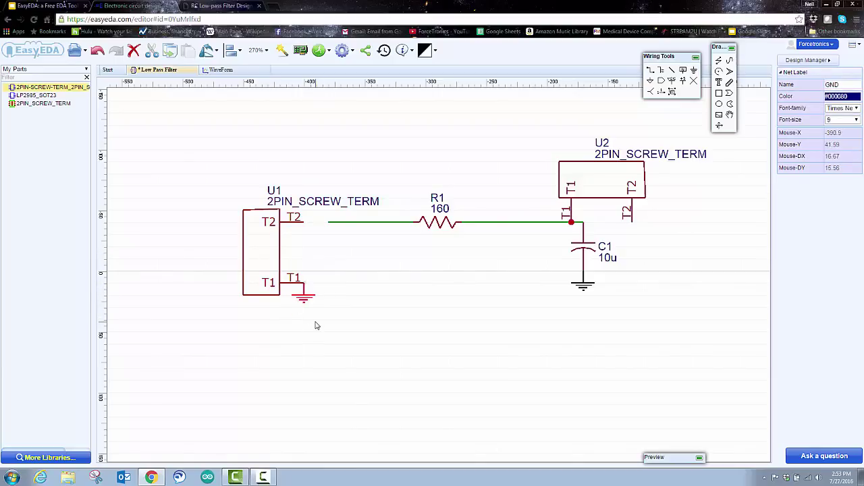
left_click(317, 324)
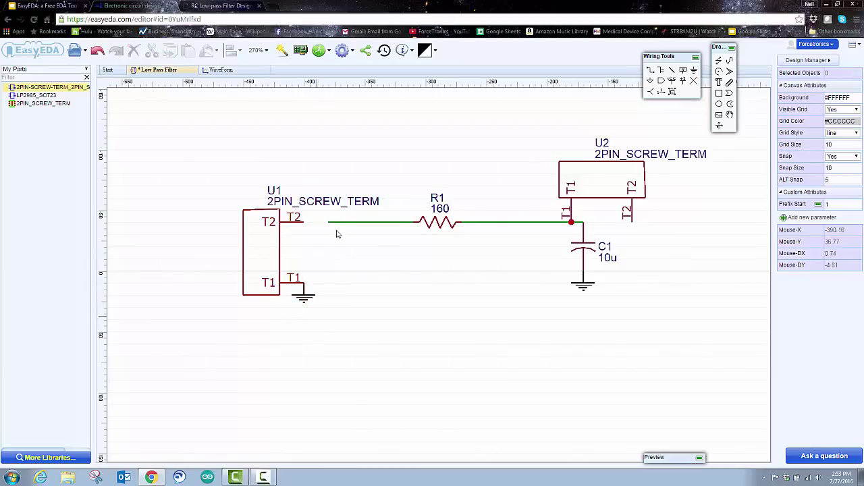
left_click(649, 70)
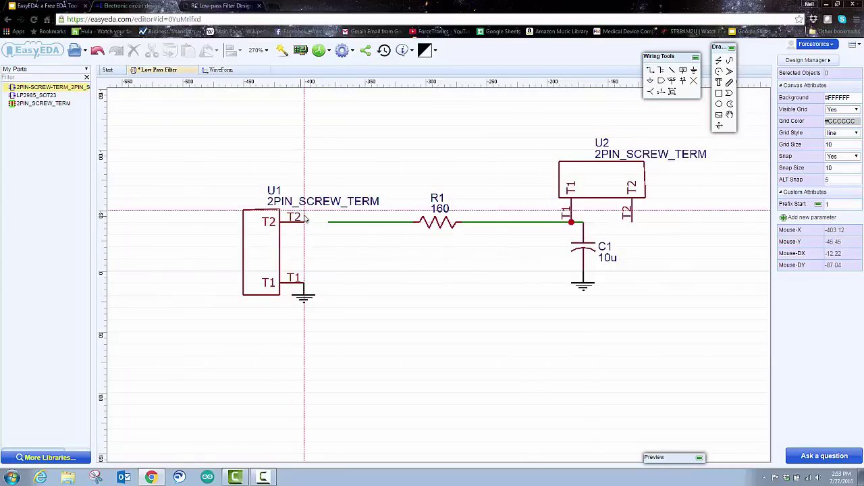
left_click(305, 223)
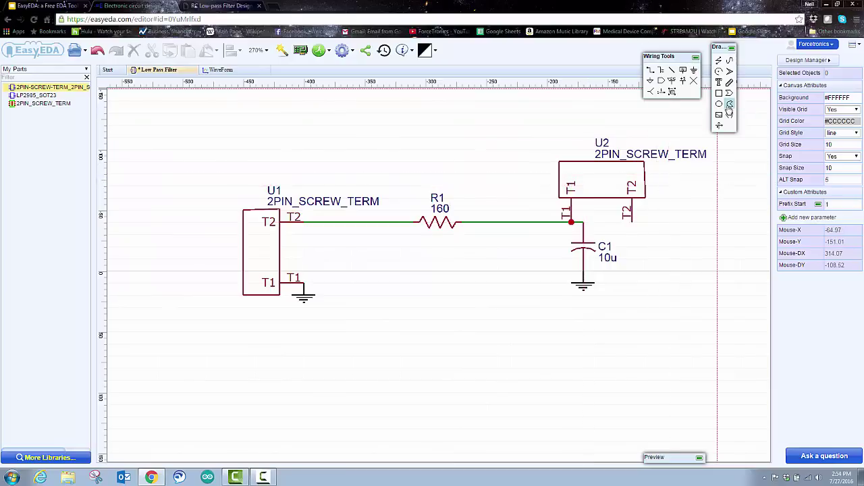
left_click_drag(622, 180, 683, 180)
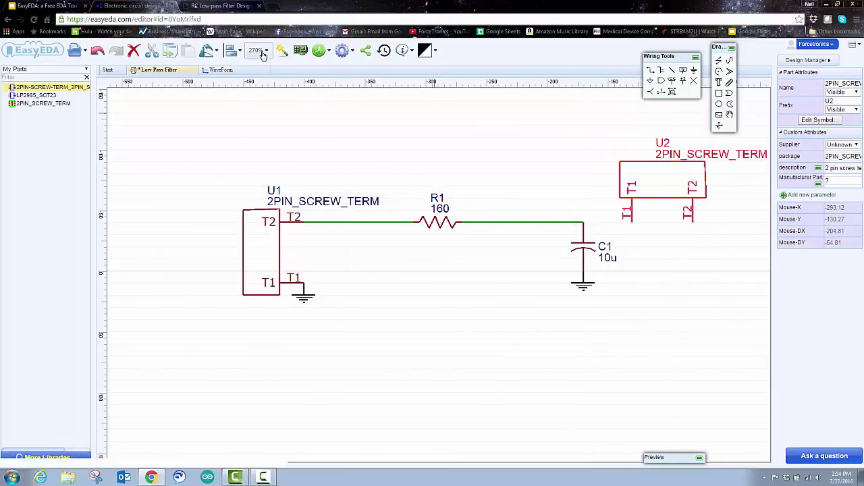
Step: Rotate U2 upright, move it right of C1, and lower C1's ground symbol slightly
mouse_move(216, 53)
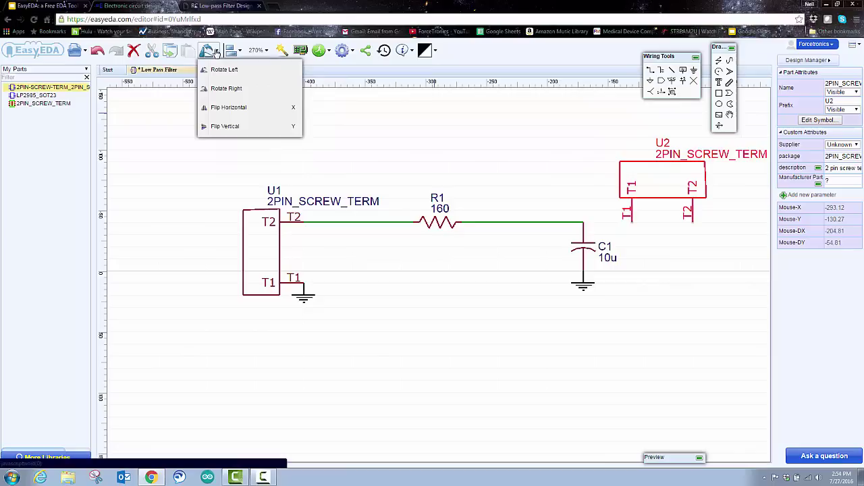
left_click(221, 88)
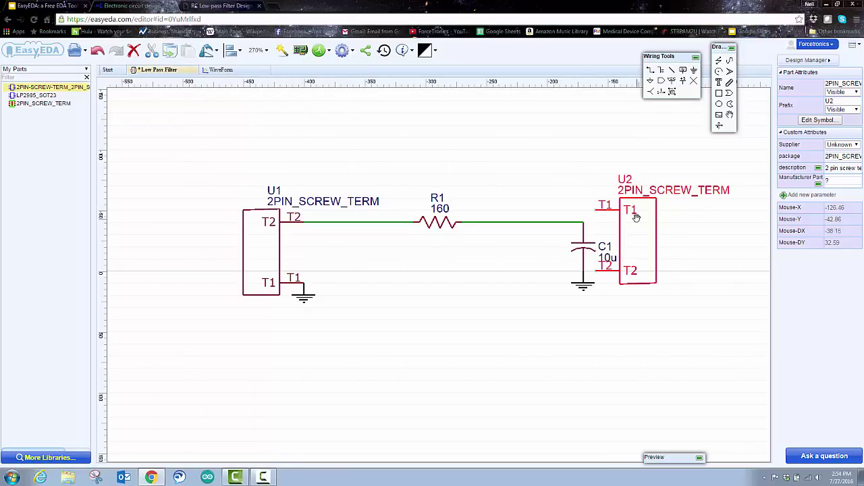
left_click_drag(642, 235, 677, 247)
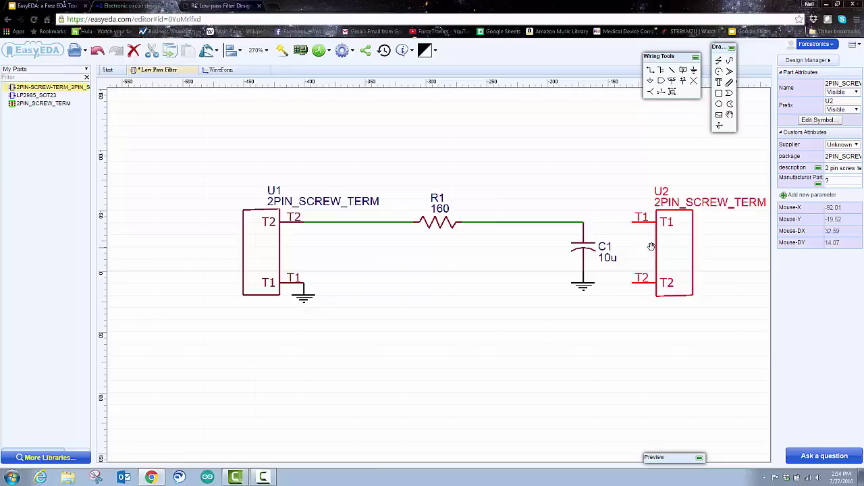
left_click(584, 297)
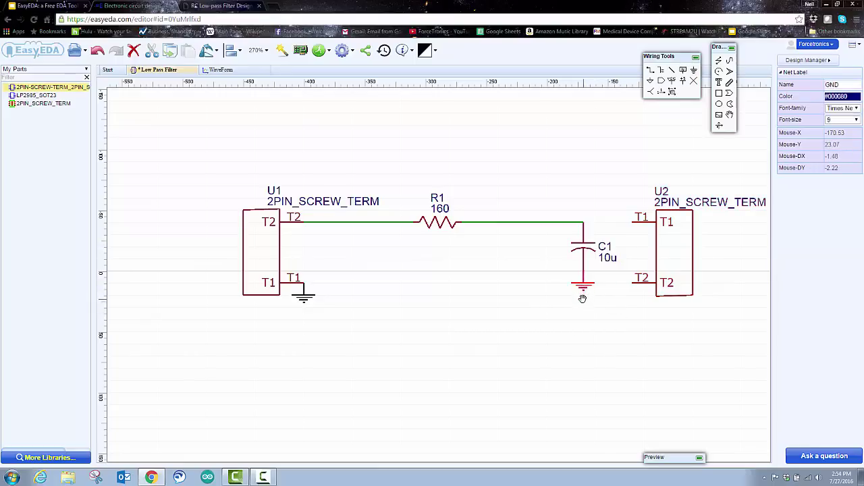
left_click_drag(579, 295, 583, 299)
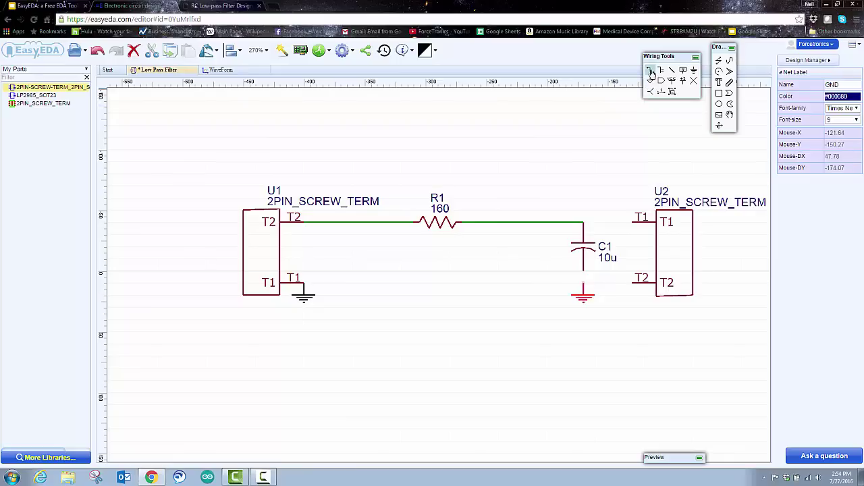
left_click(620, 238)
Step: Wire C1 to ground, U2's T2 to C1's ground side, and U2's T1 to the R1–C1 node
key("w")
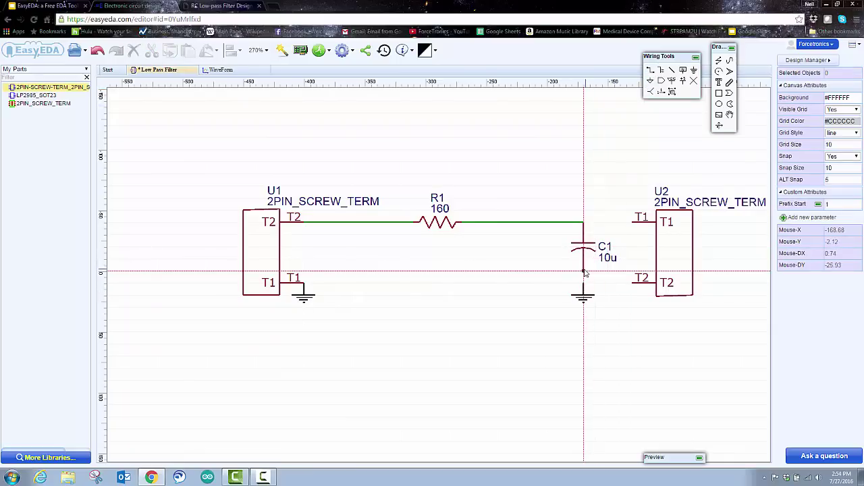
left_click(584, 271)
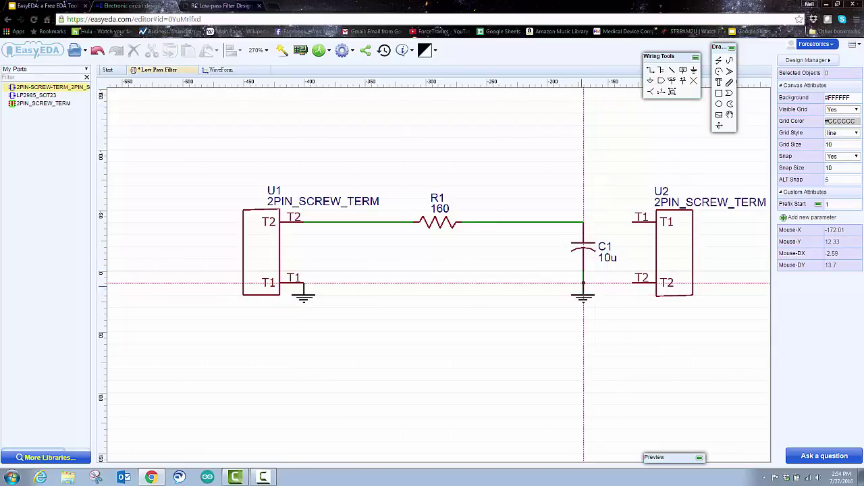
left_click(632, 282)
left_click(583, 282)
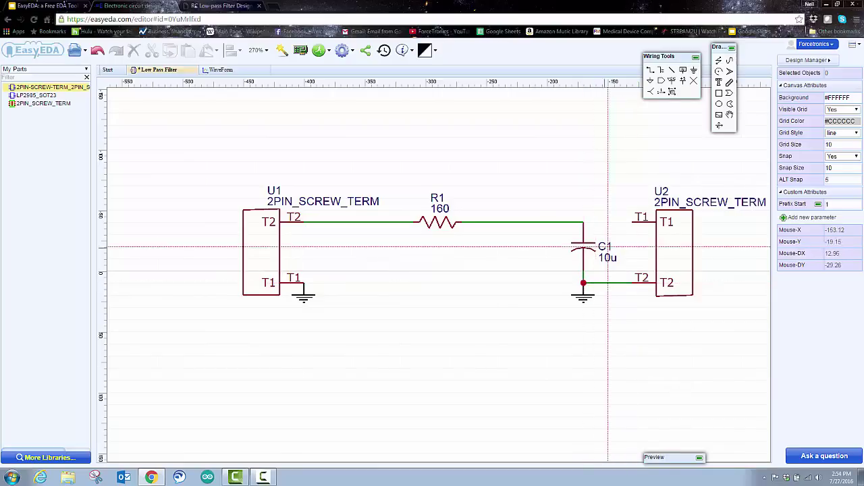
left_click(632, 221)
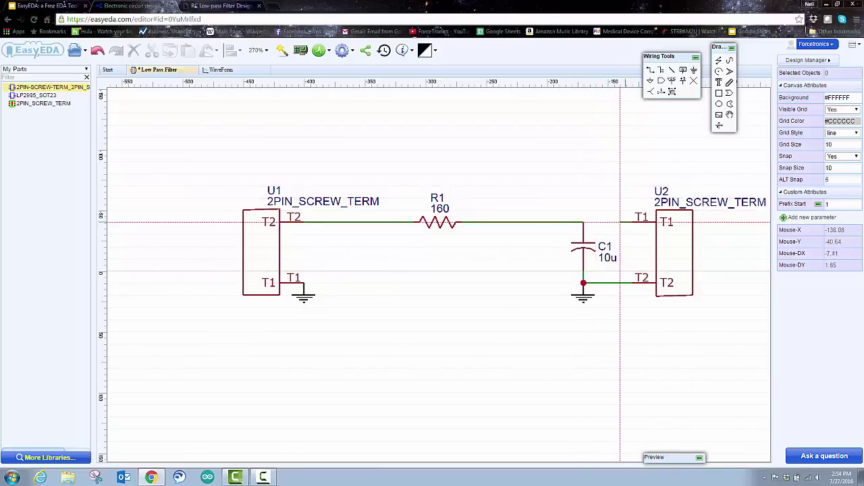
left_click(583, 221)
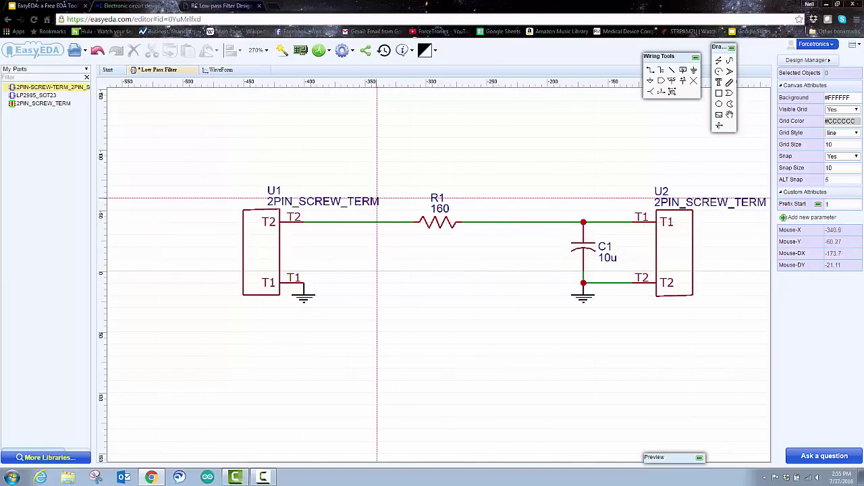
Step: Switch the parts panel to EasyEDA Libs and browse Open Source Libs and SeeedStudio under More Libraries
left_click(87, 70)
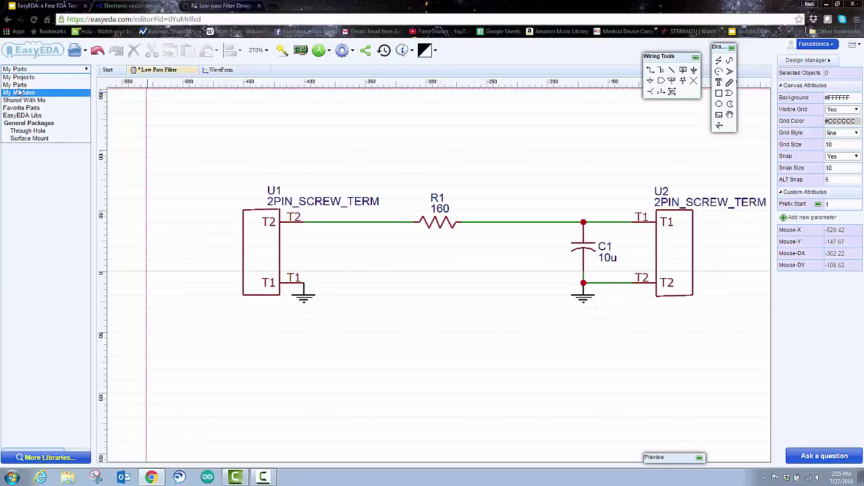
left_click(28, 116)
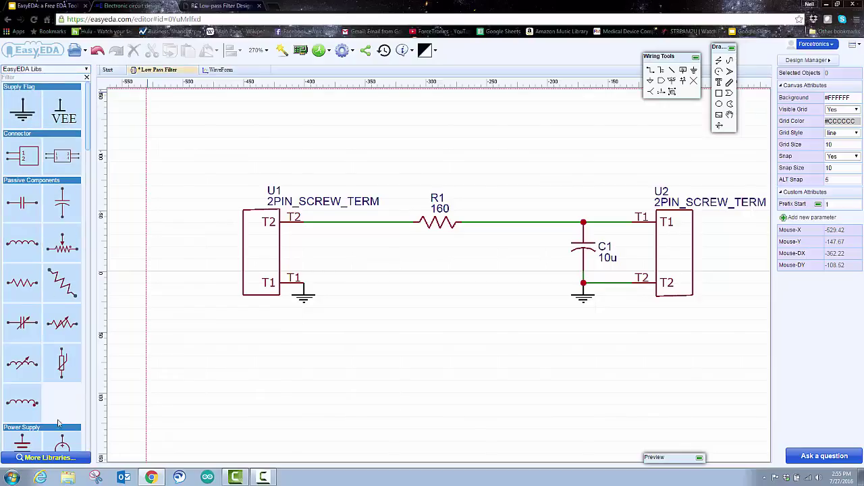
left_click(50, 457)
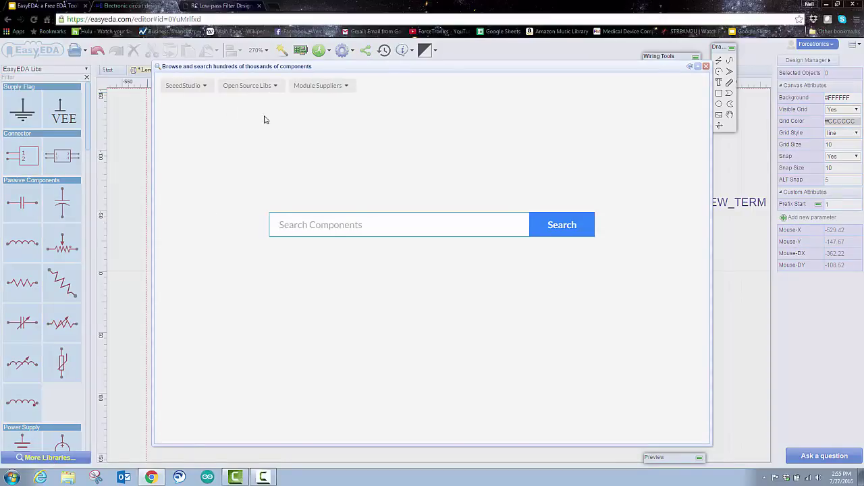
left_click(275, 85)
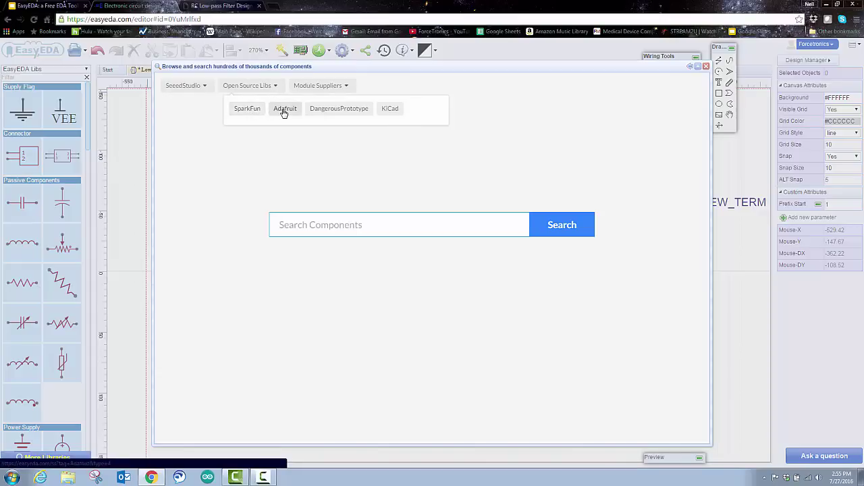
left_click(189, 85)
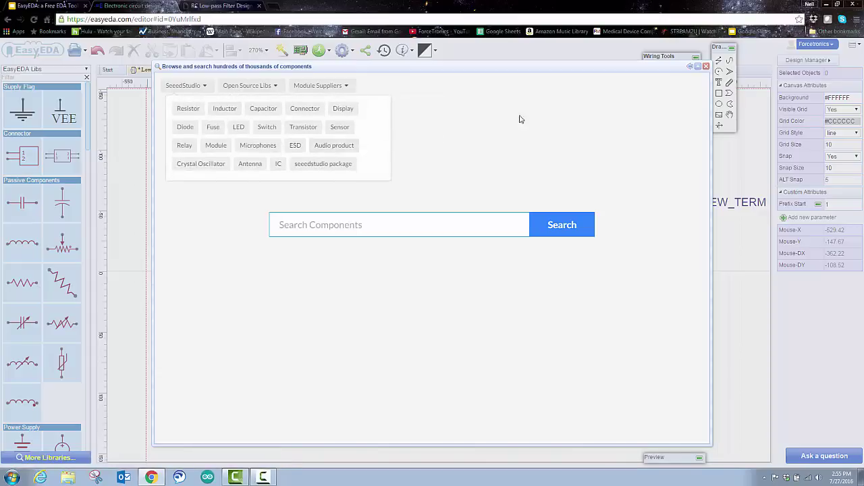
left_click(705, 66)
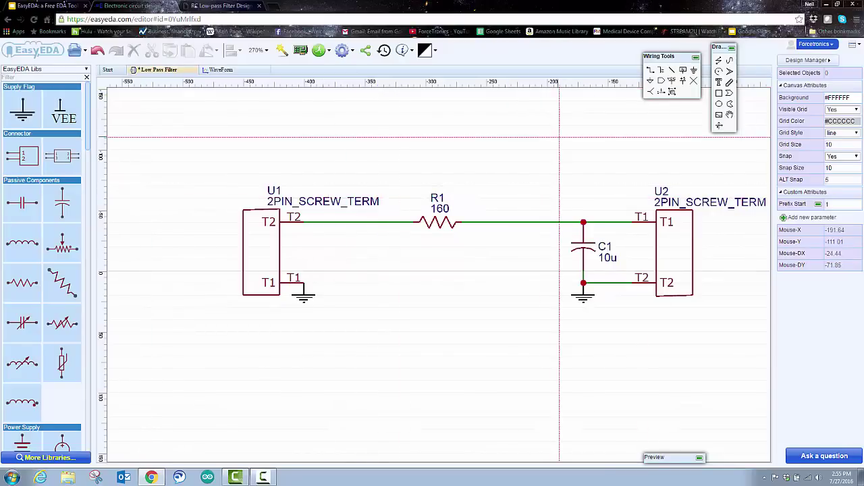
Step: Convert the schematic into a new PCB and widen the board outline to the right
left_click(303, 52)
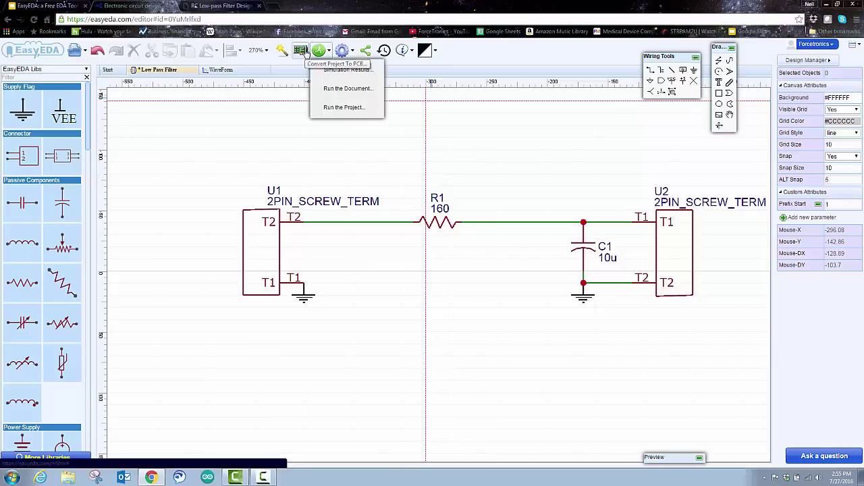
left_click(302, 53)
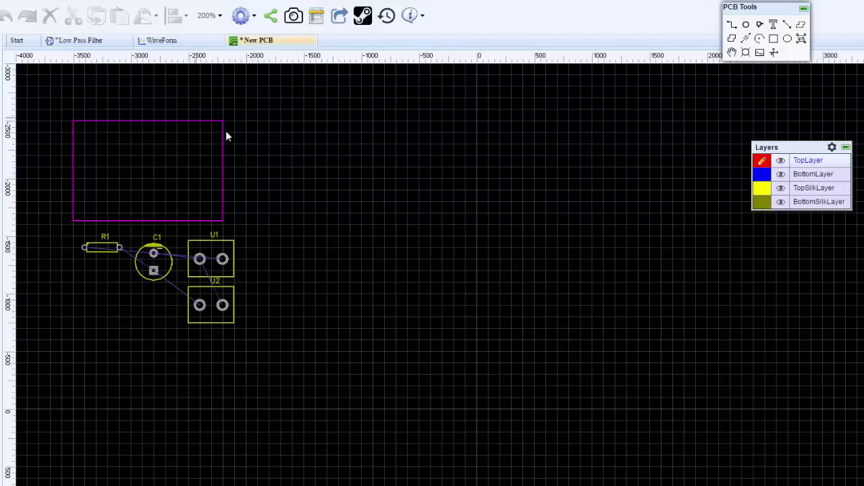
left_click_drag(225, 140, 279, 140)
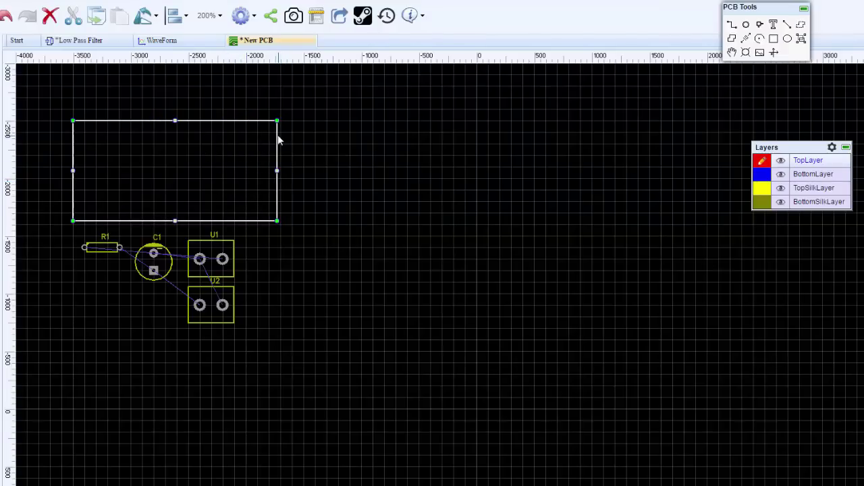
left_click(299, 143)
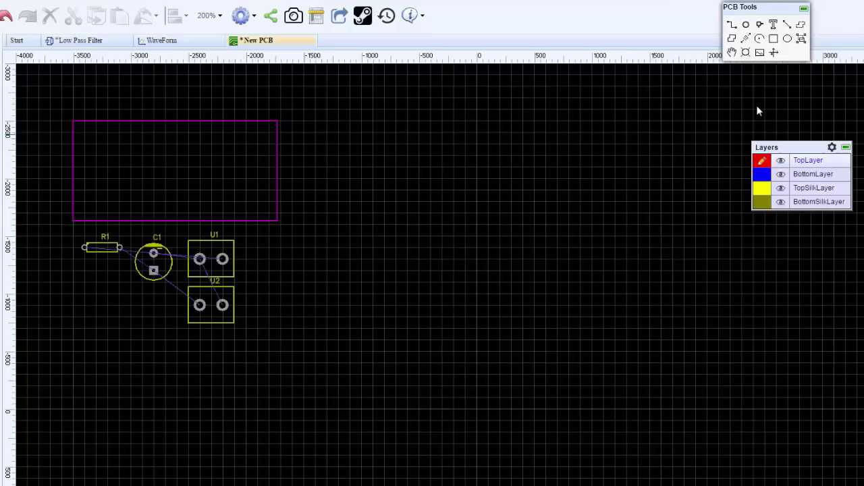
mouse_move(821, 191)
Step: Drag U1, U2 and R1 into the board outline, R1 between U1 and U2
left_click_drag(192, 264, 76, 169)
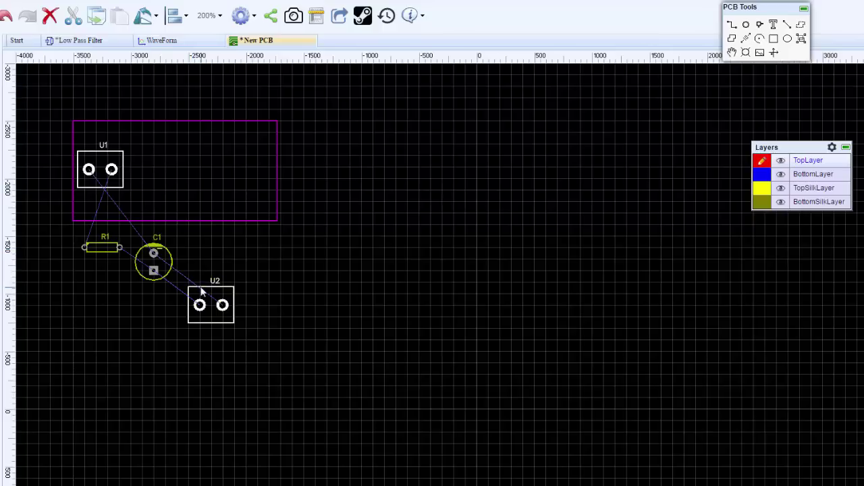
left_click_drag(201, 290, 234, 154)
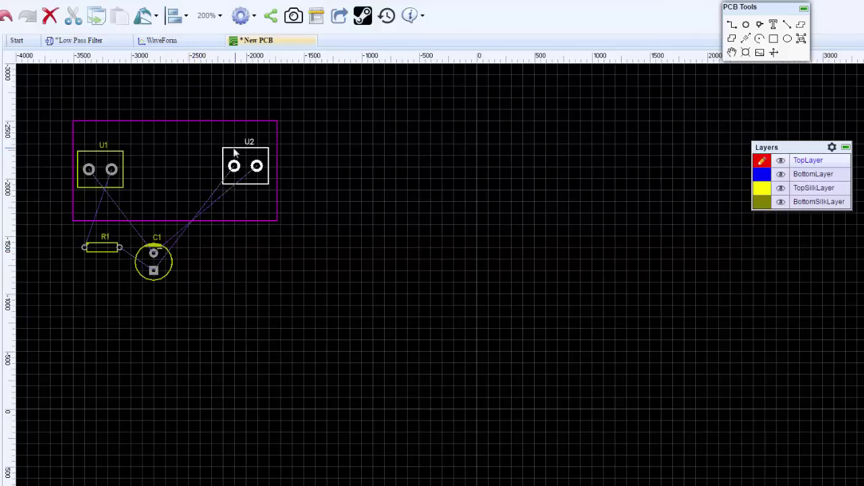
left_click_drag(97, 247, 151, 157)
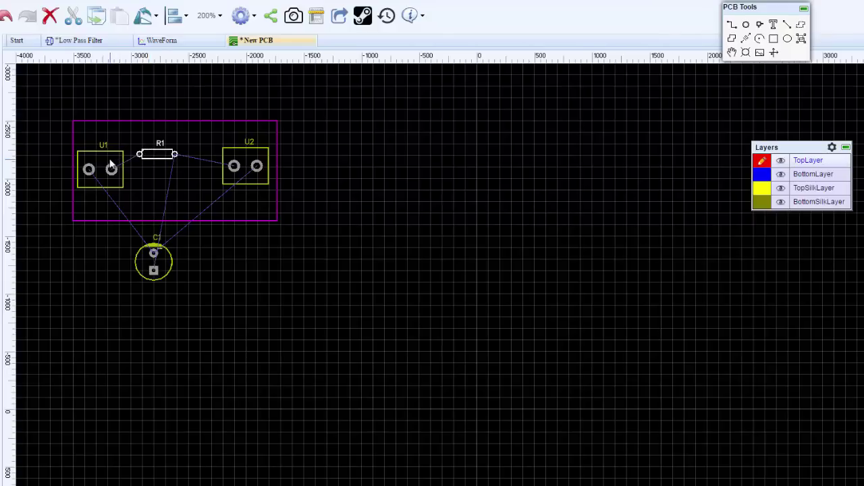
key("Escape")
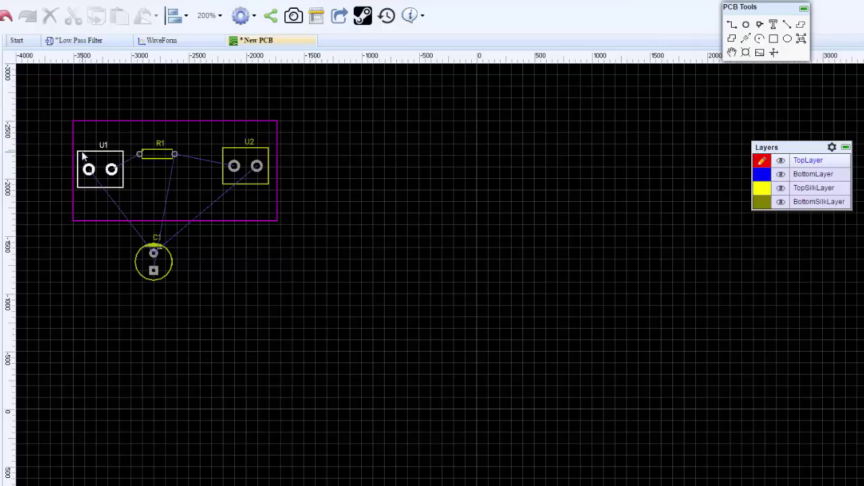
Step: Rotate U1 a quarter turn left and move it inside the board's left edge
left_click(83, 157)
left_click(145, 15)
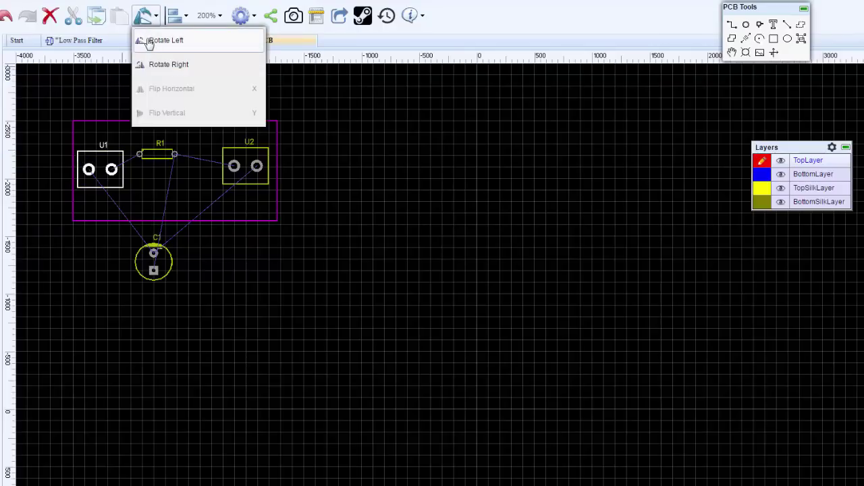
left_click(149, 41)
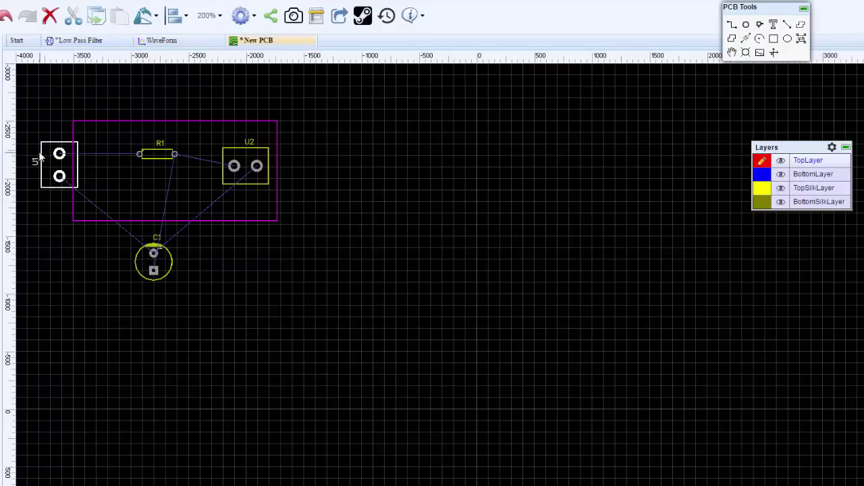
left_click_drag(40, 156, 79, 156)
Step: Rotate U2 a quarter turn right and line it up level with R1
left_click(226, 151)
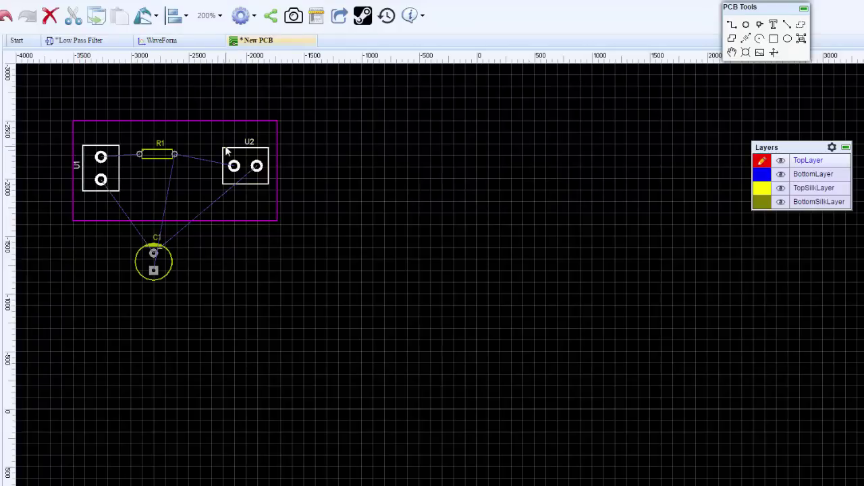
left_click(149, 15)
left_click(158, 64)
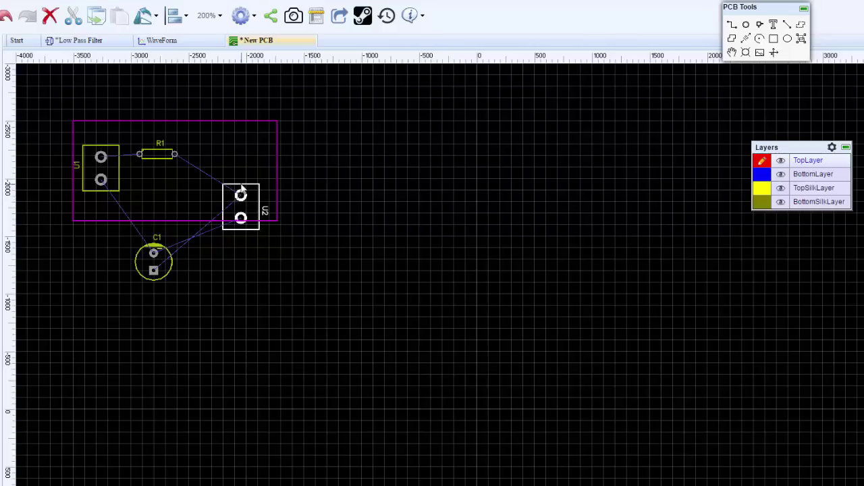
left_click_drag(242, 189, 248, 144)
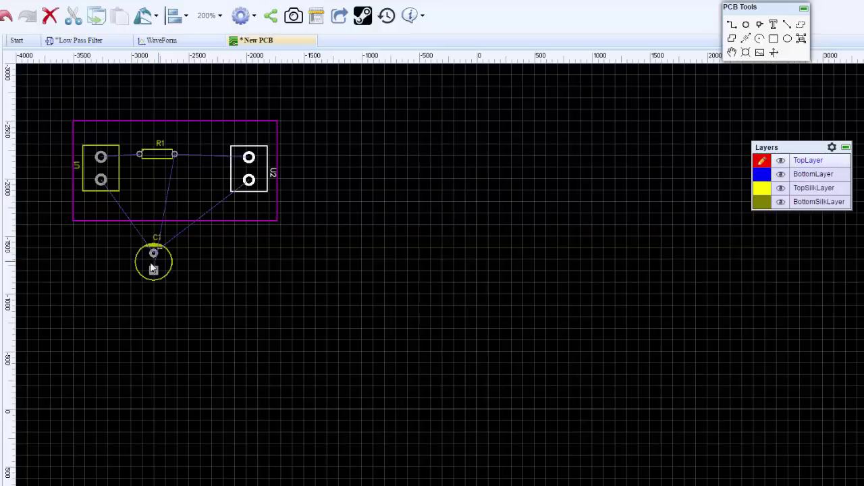
Step: Move C1 onto the board, rotate it 180° left, and place it between R1 and U2
left_click_drag(153, 269, 180, 178)
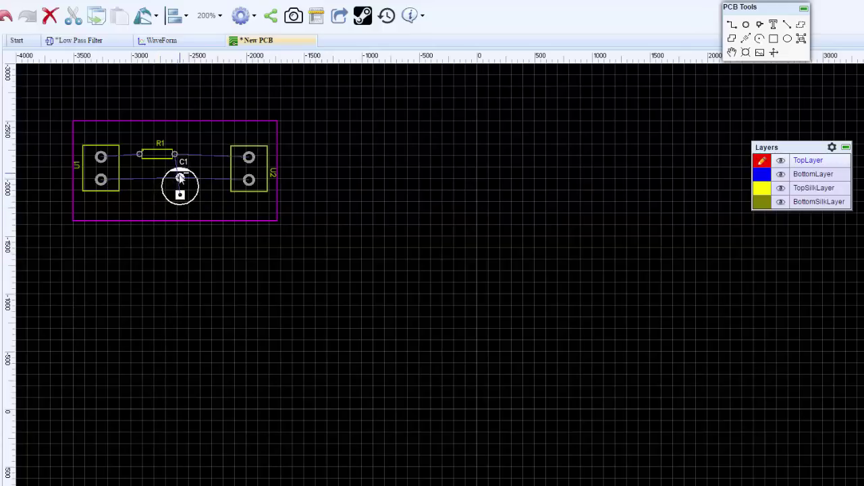
left_click(154, 16)
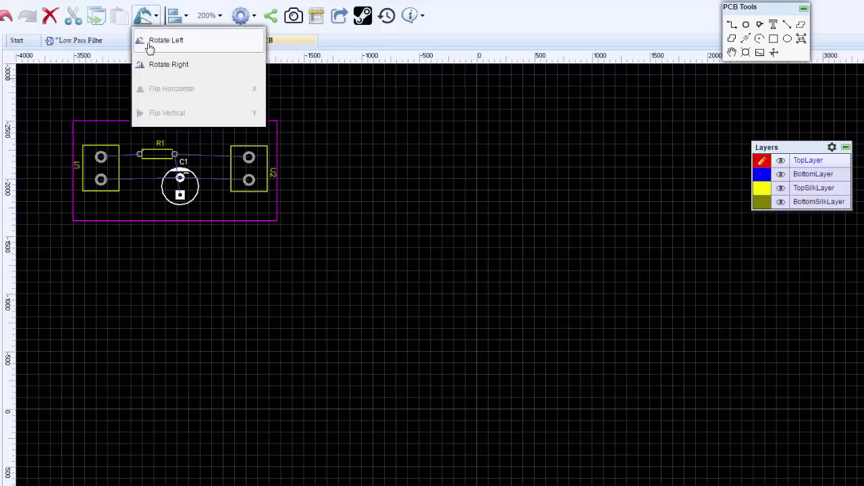
left_click(162, 41)
left_click(152, 16)
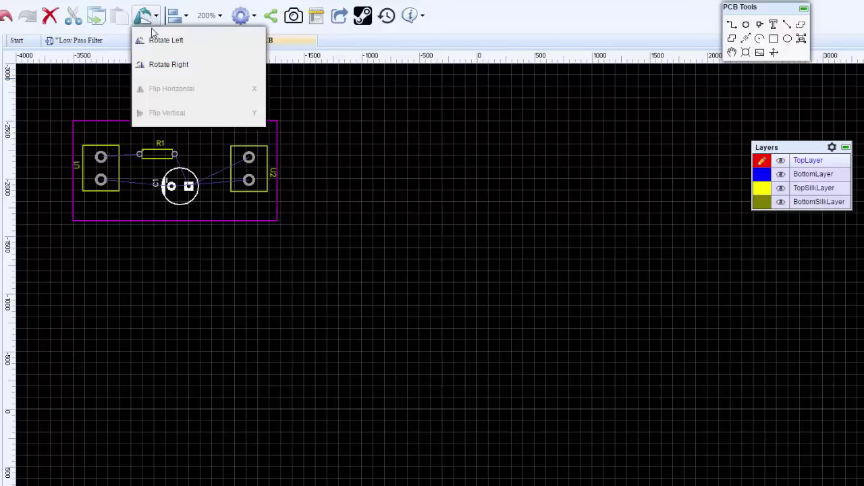
left_click(155, 41)
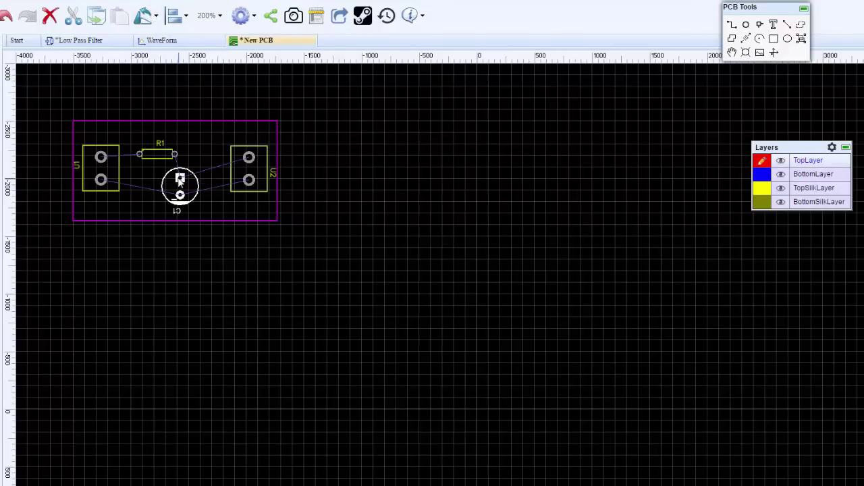
left_click_drag(180, 179, 201, 154)
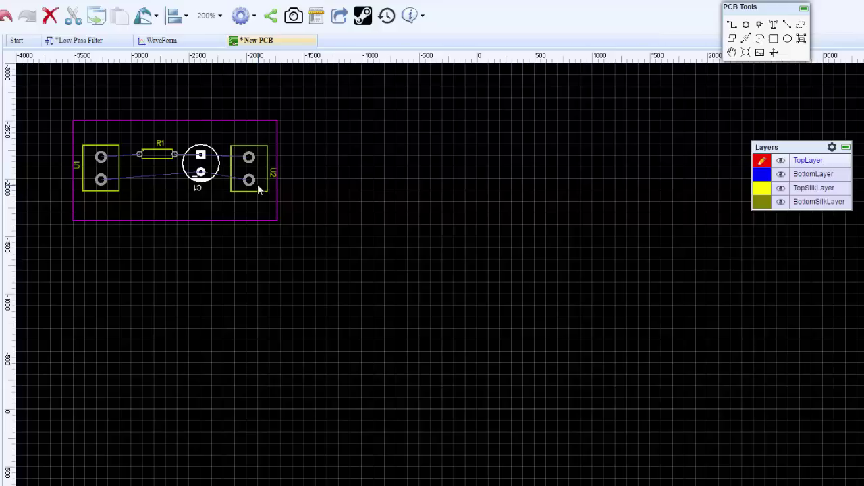
Step: Route top-layer tracks from U1's top pad through R1 and C1 to U2's upper pad
left_click(731, 25)
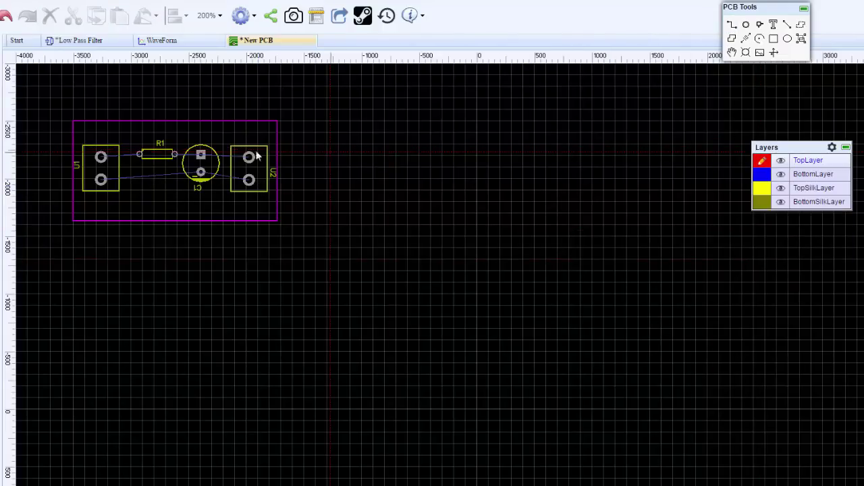
left_click(101, 156)
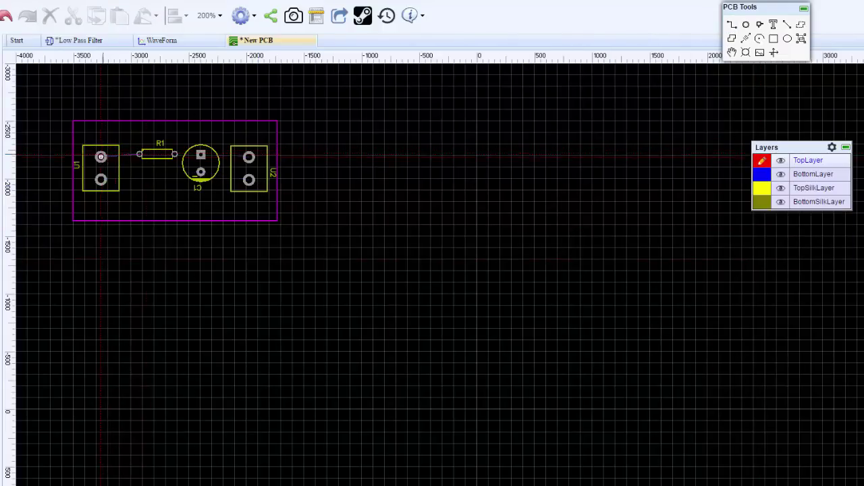
left_click(139, 154)
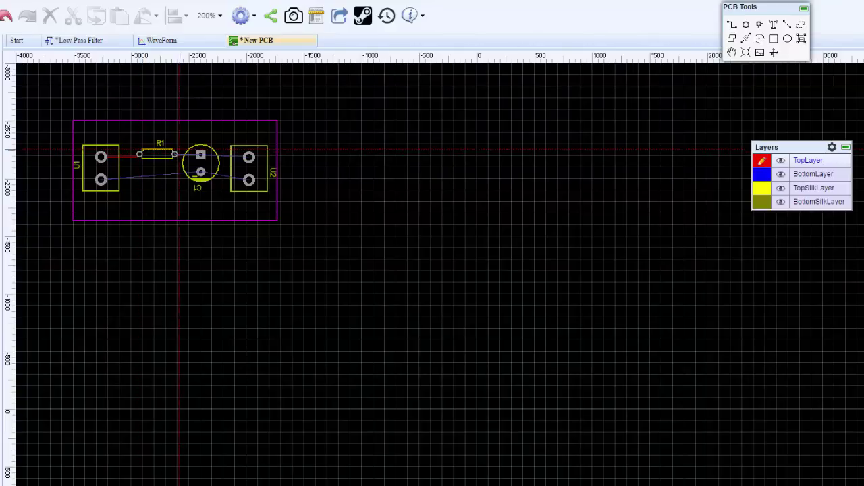
left_click(175, 154)
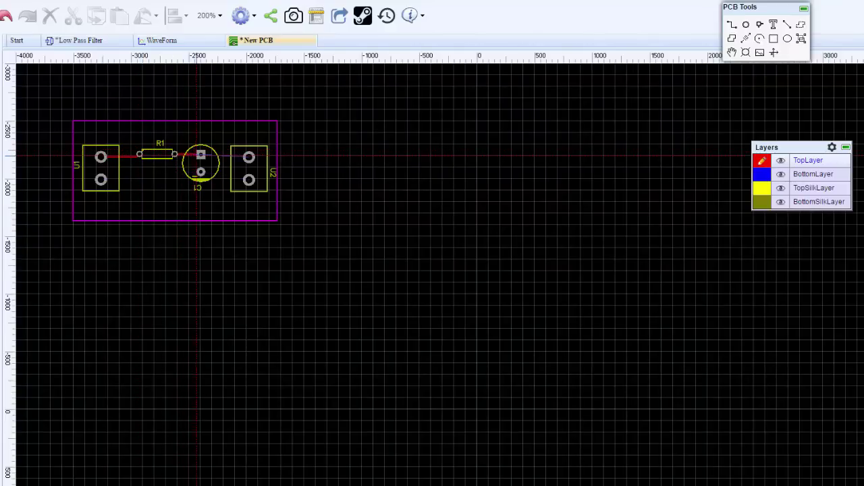
left_click(201, 155)
left_click(248, 156)
Step: On BottomLayer, route a track joining the lower pads of U1, C1 and U2
left_click(762, 176)
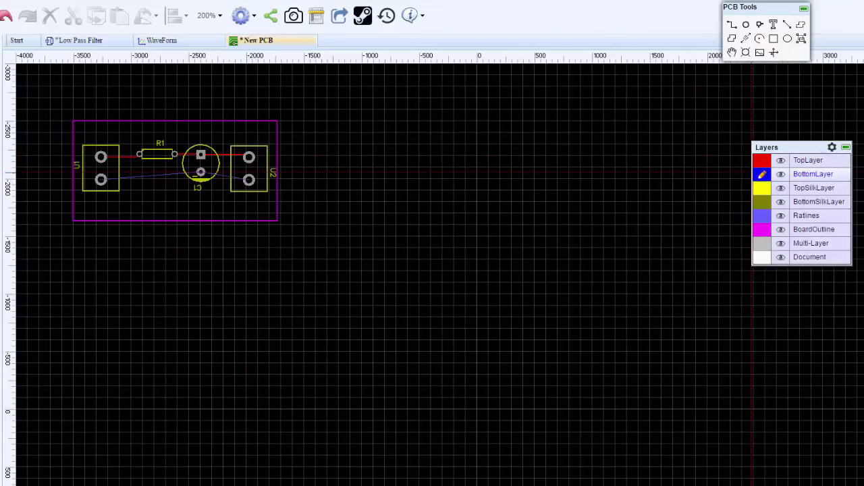
left_click(100, 179)
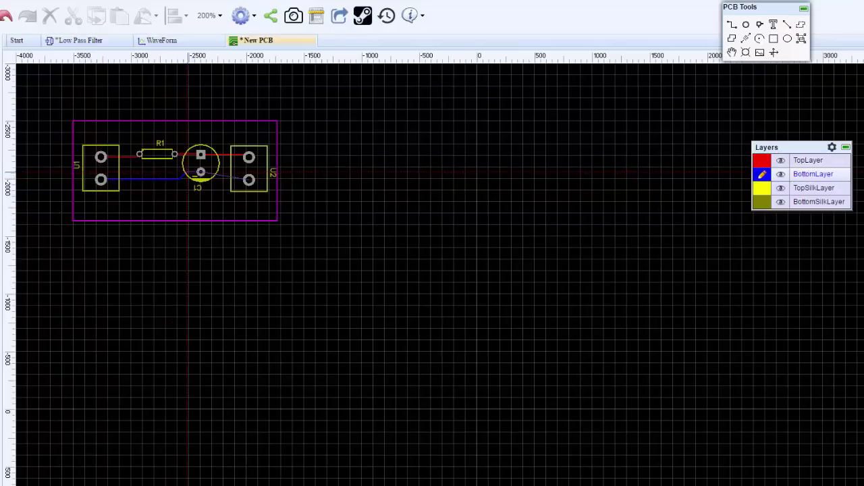
left_click(201, 172)
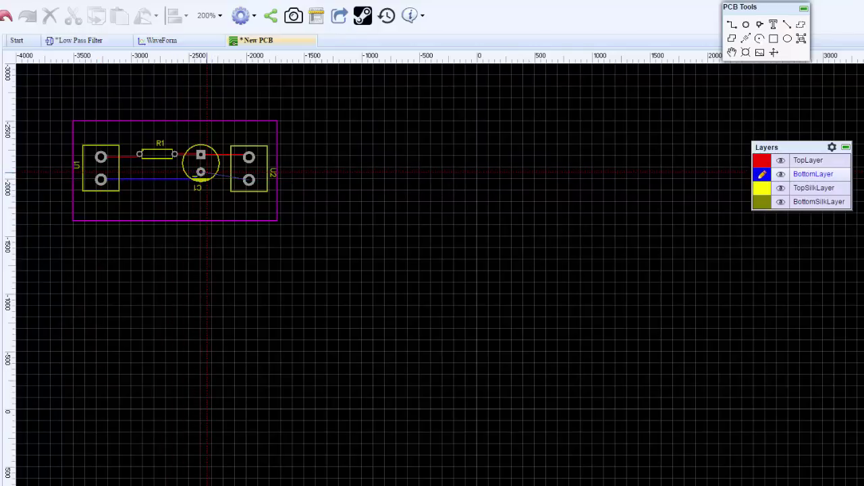
left_click(248, 179)
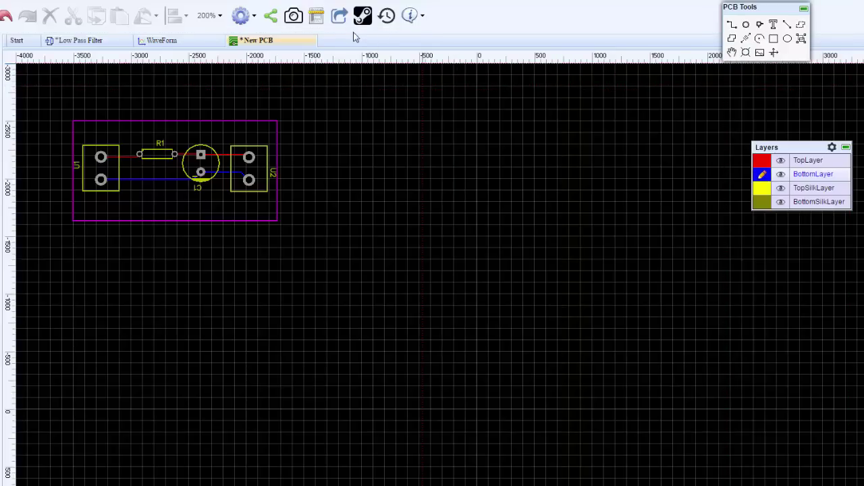
Step: Start Fabrication Output and save the board with the title 'LPF PCB'
left_click(317, 20)
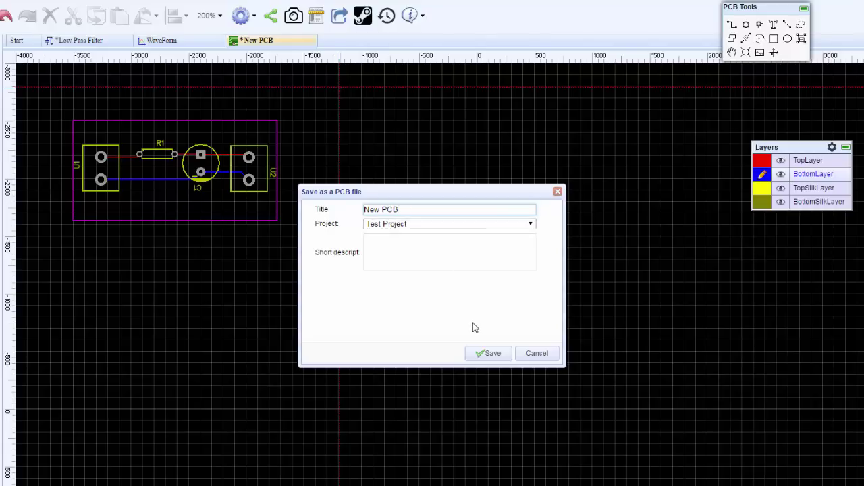
key("BackSpace")
key("BackSpace")
key("BackSpace")
key("BackSpace")
type("LPF")
left_click(492, 355)
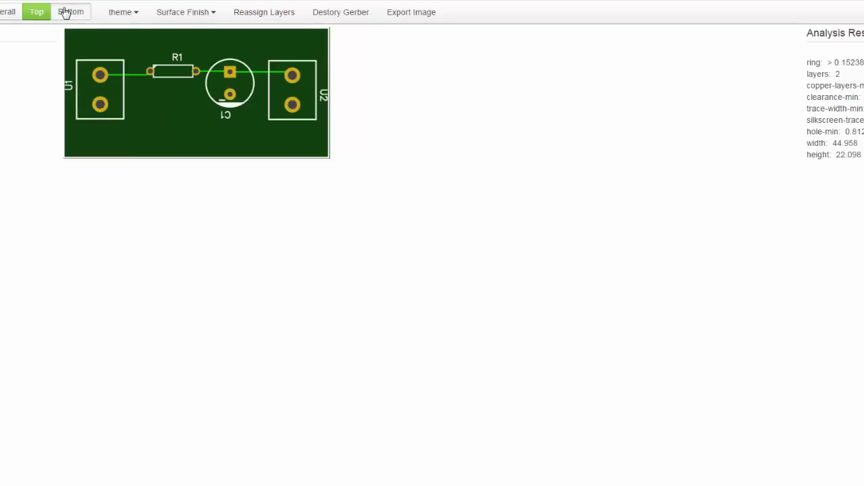
Step: Show the bottom copper layer in the Gerber preview
left_click(65, 12)
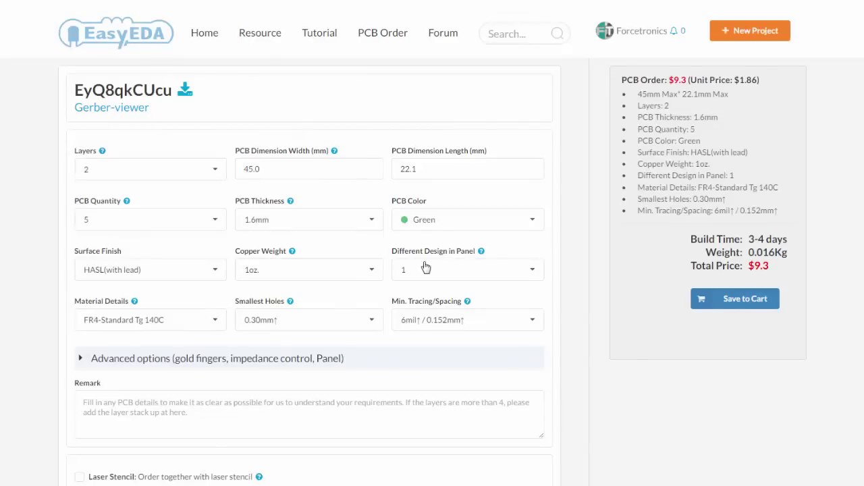
Step: Check the PCB Color options on the order page and leave Green selected
left_click(530, 220)
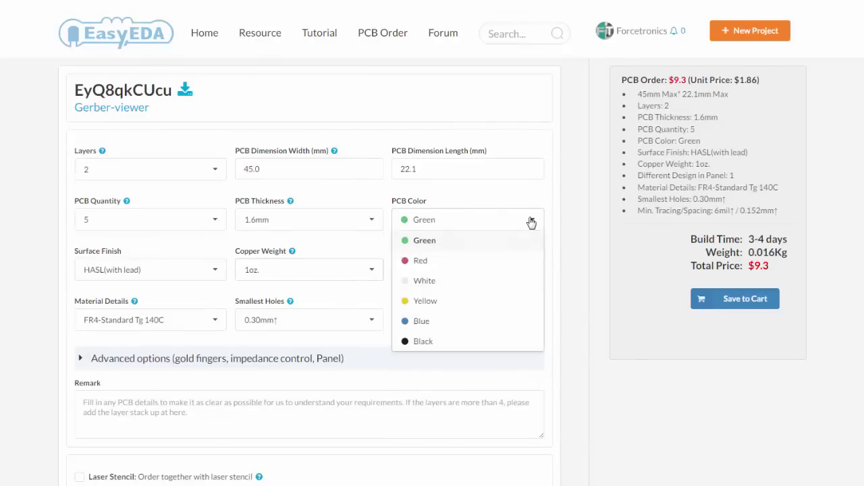
left_click(590, 274)
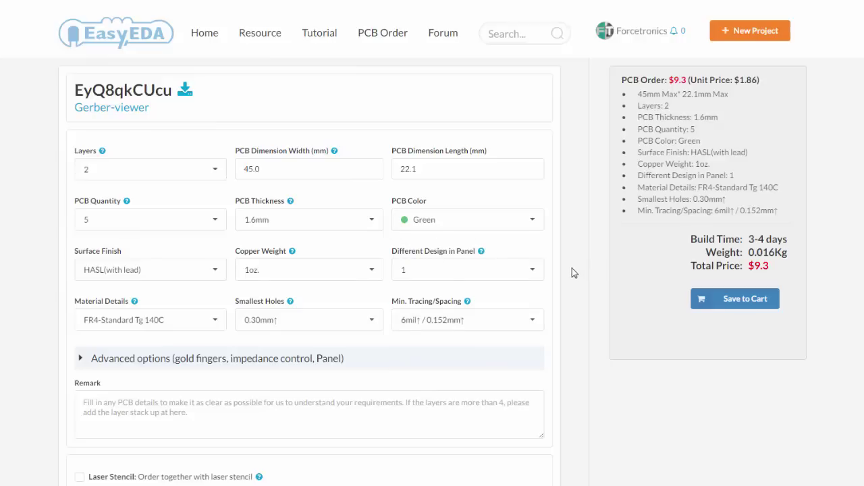